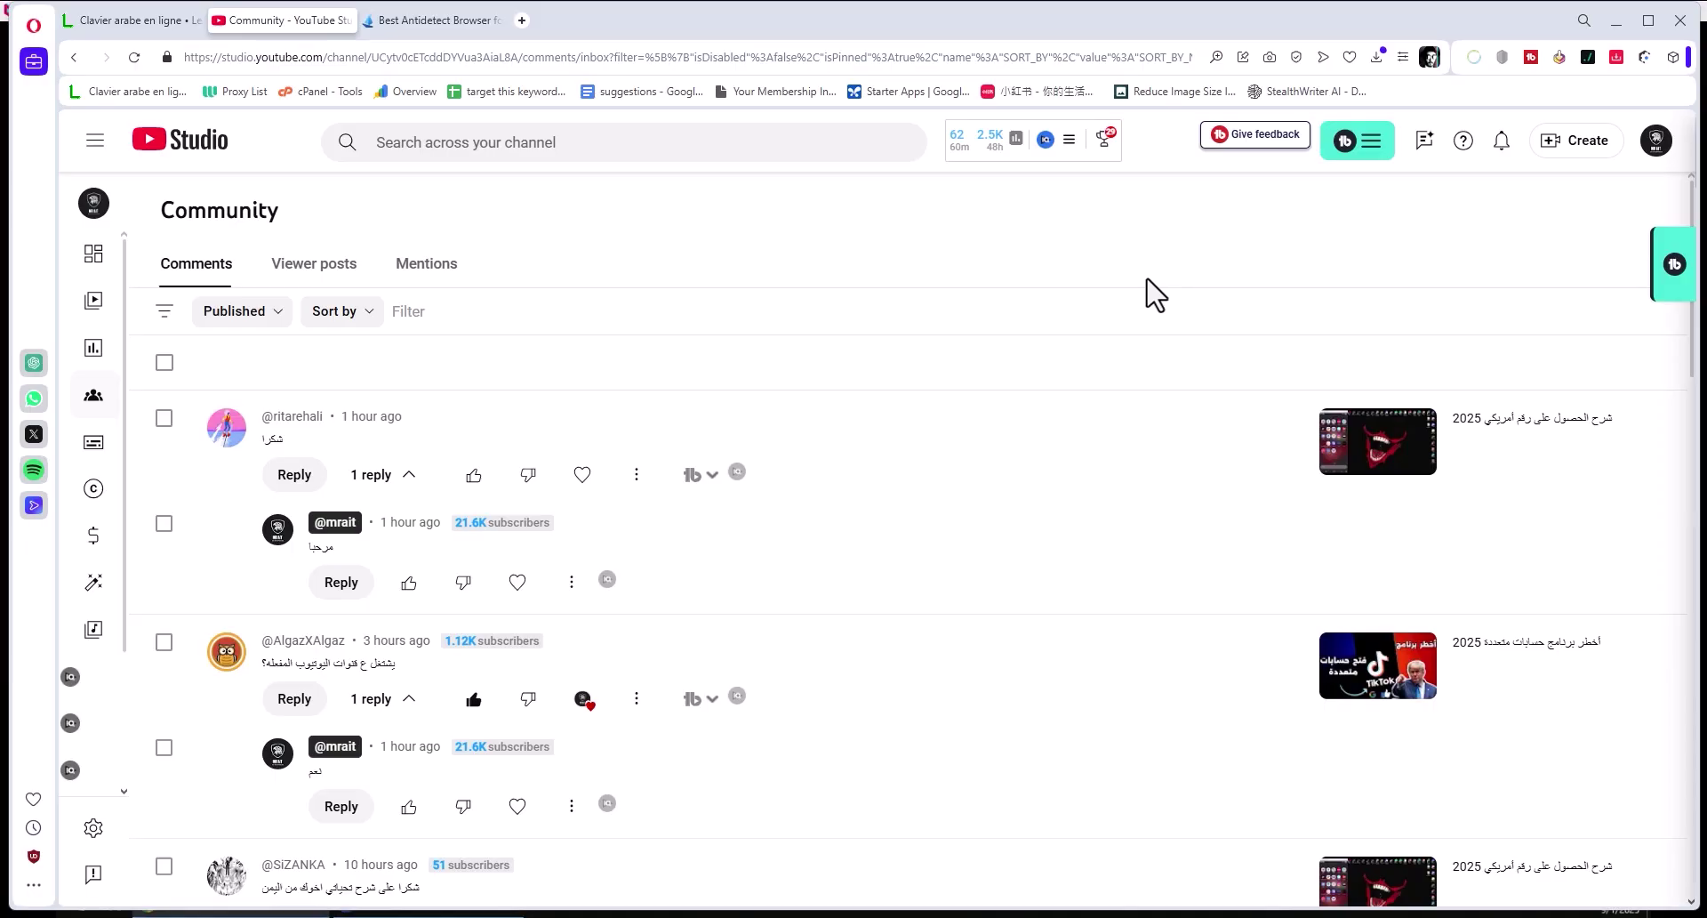
Close the YouTube Studio browser, load mrait.ca/go/freebrowser in Chrome on the remote desktop, and accept all cookies on the site.
click(1680, 19)
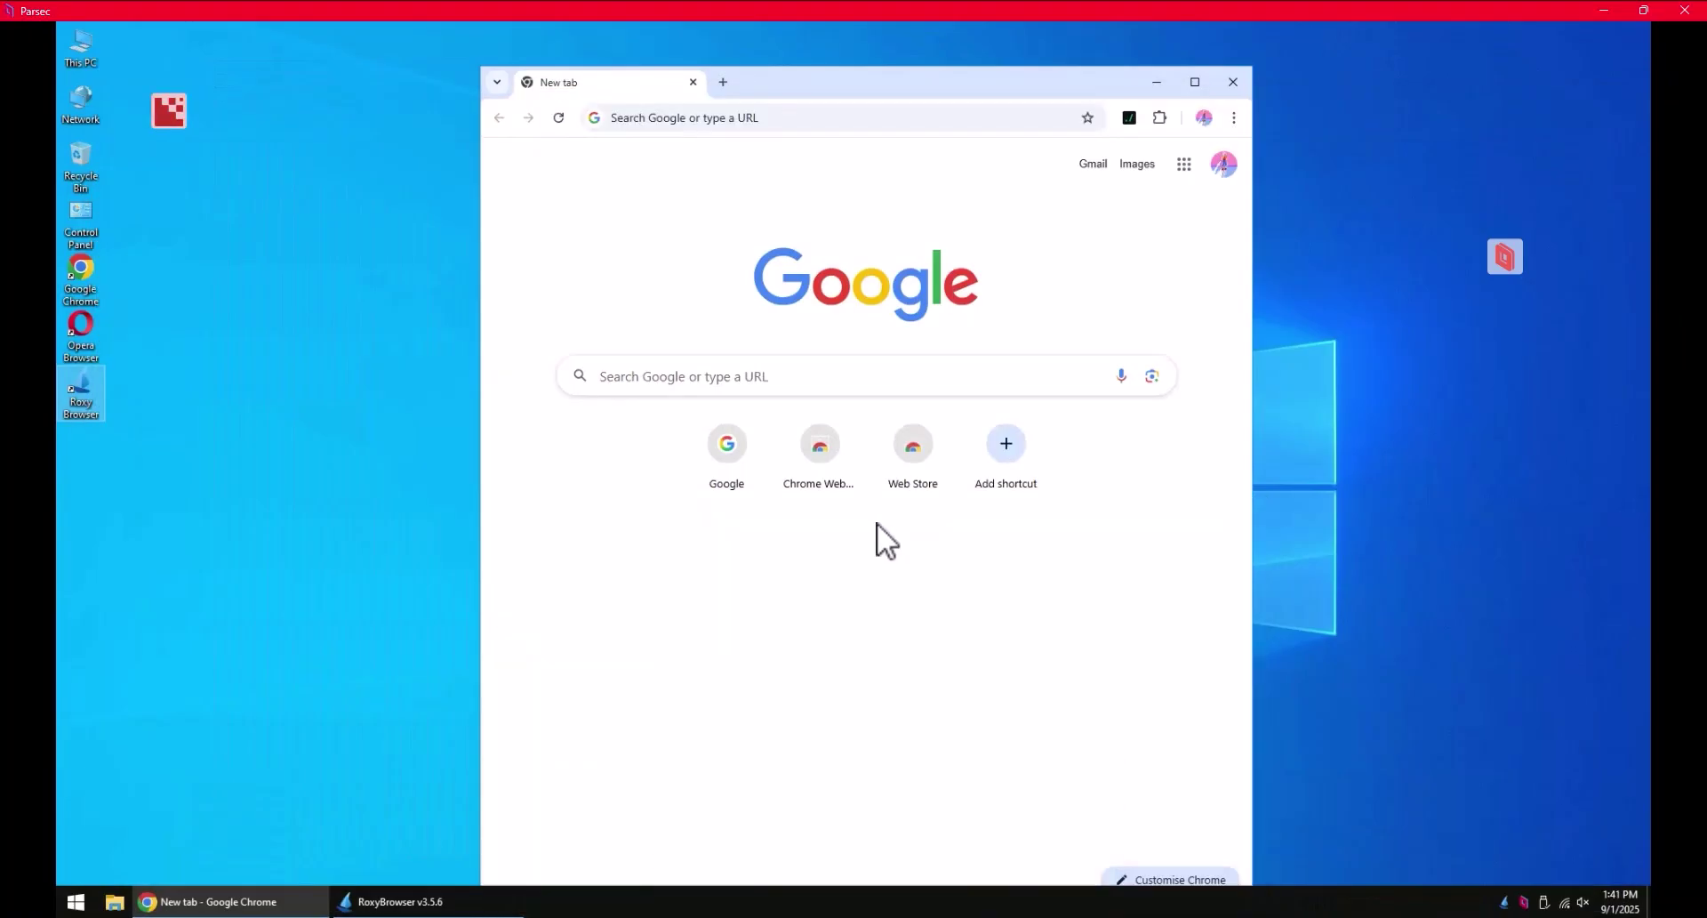
drag(883, 89, 865, 83)
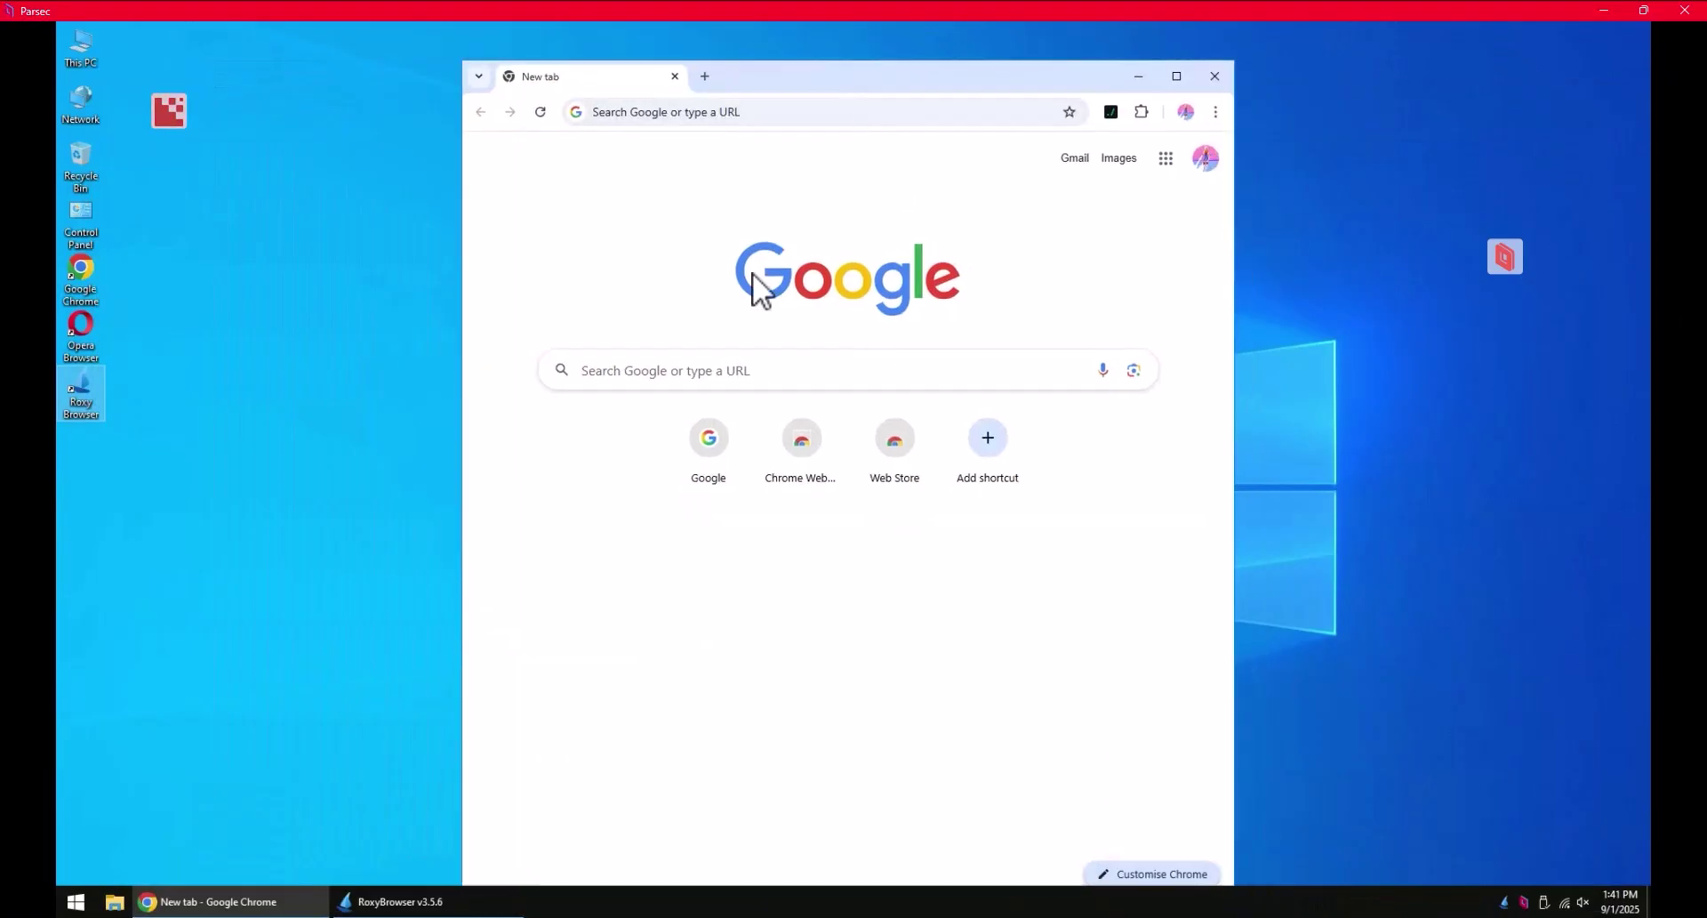
click(784, 112)
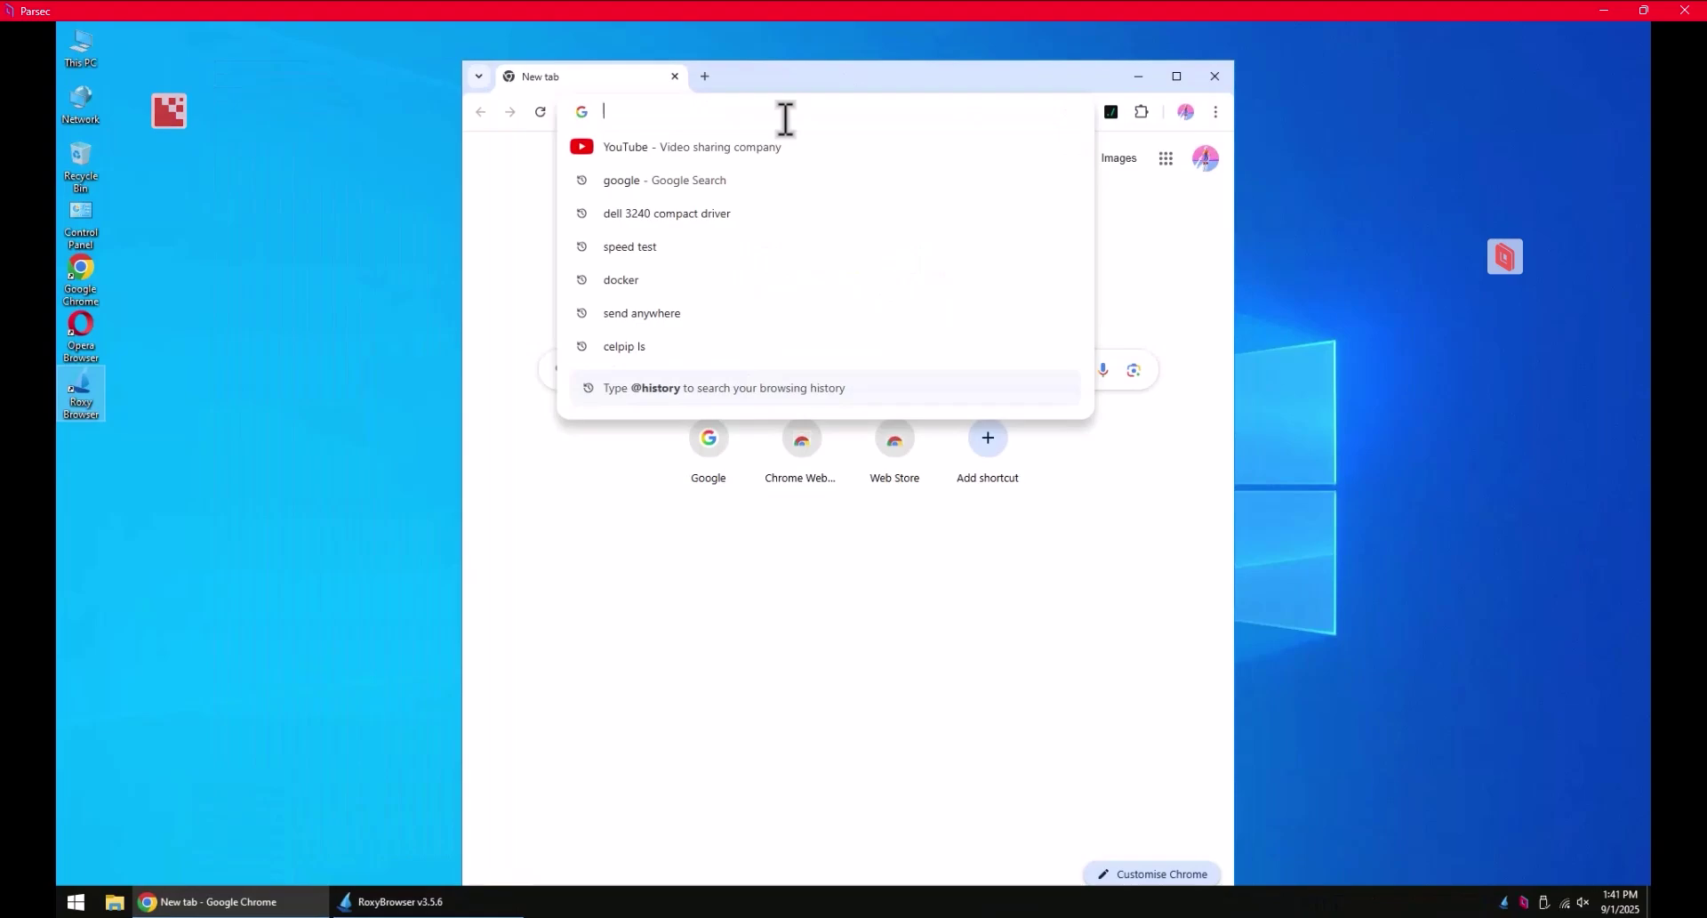
text(mrait.ca/go/freebrowser)
key(Return)
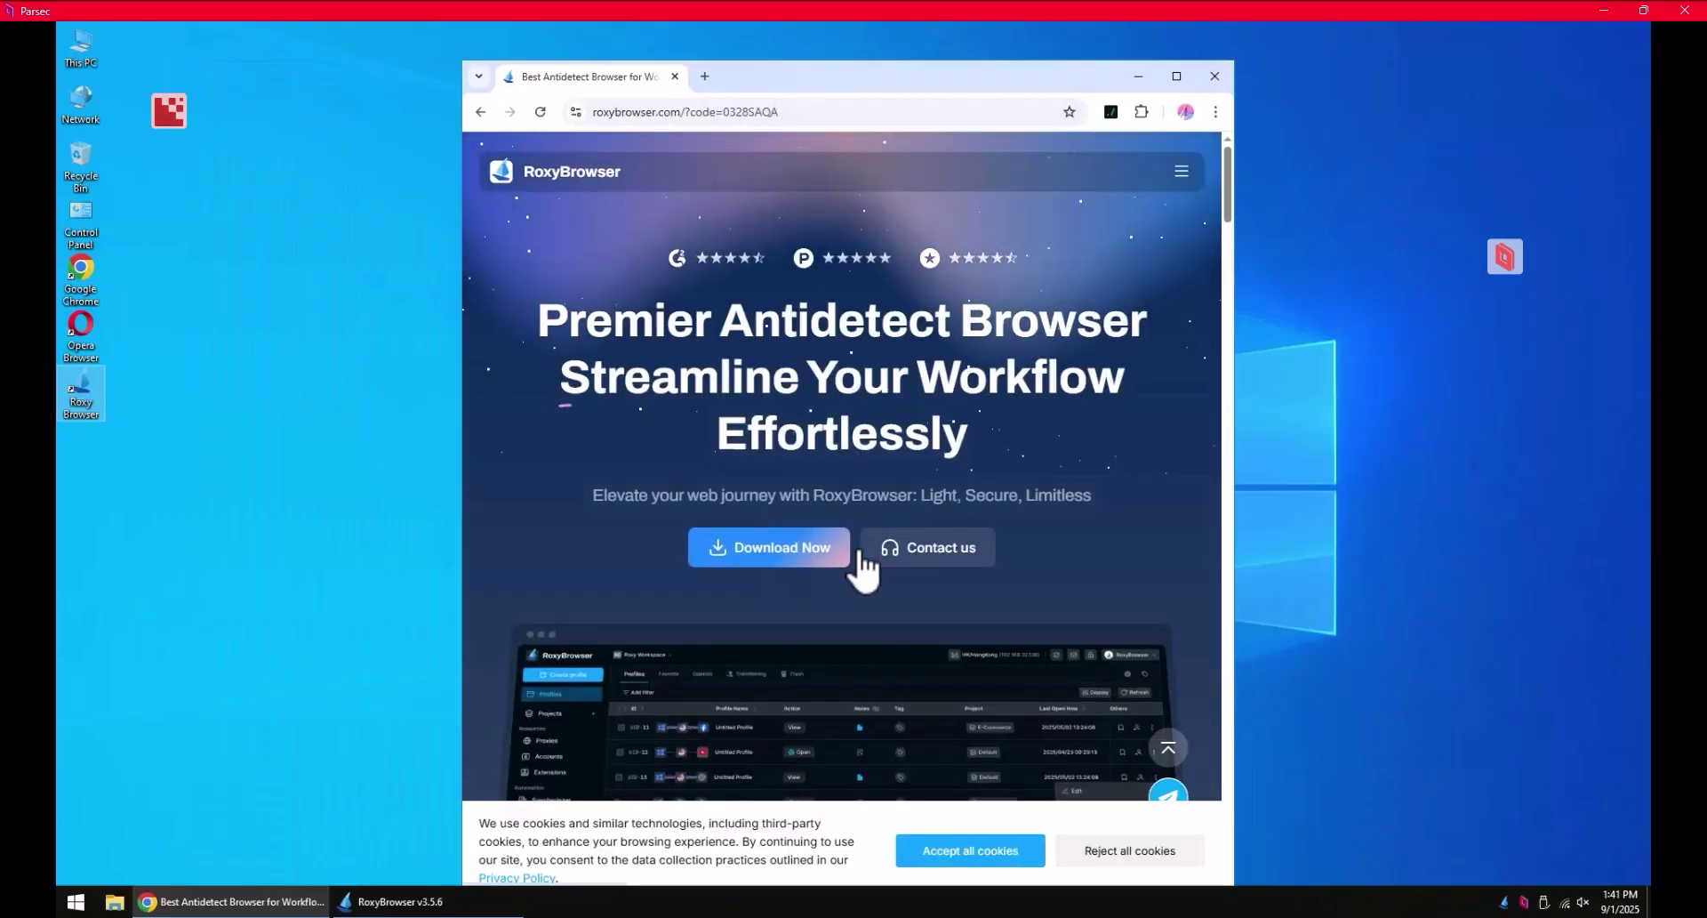
click(975, 839)
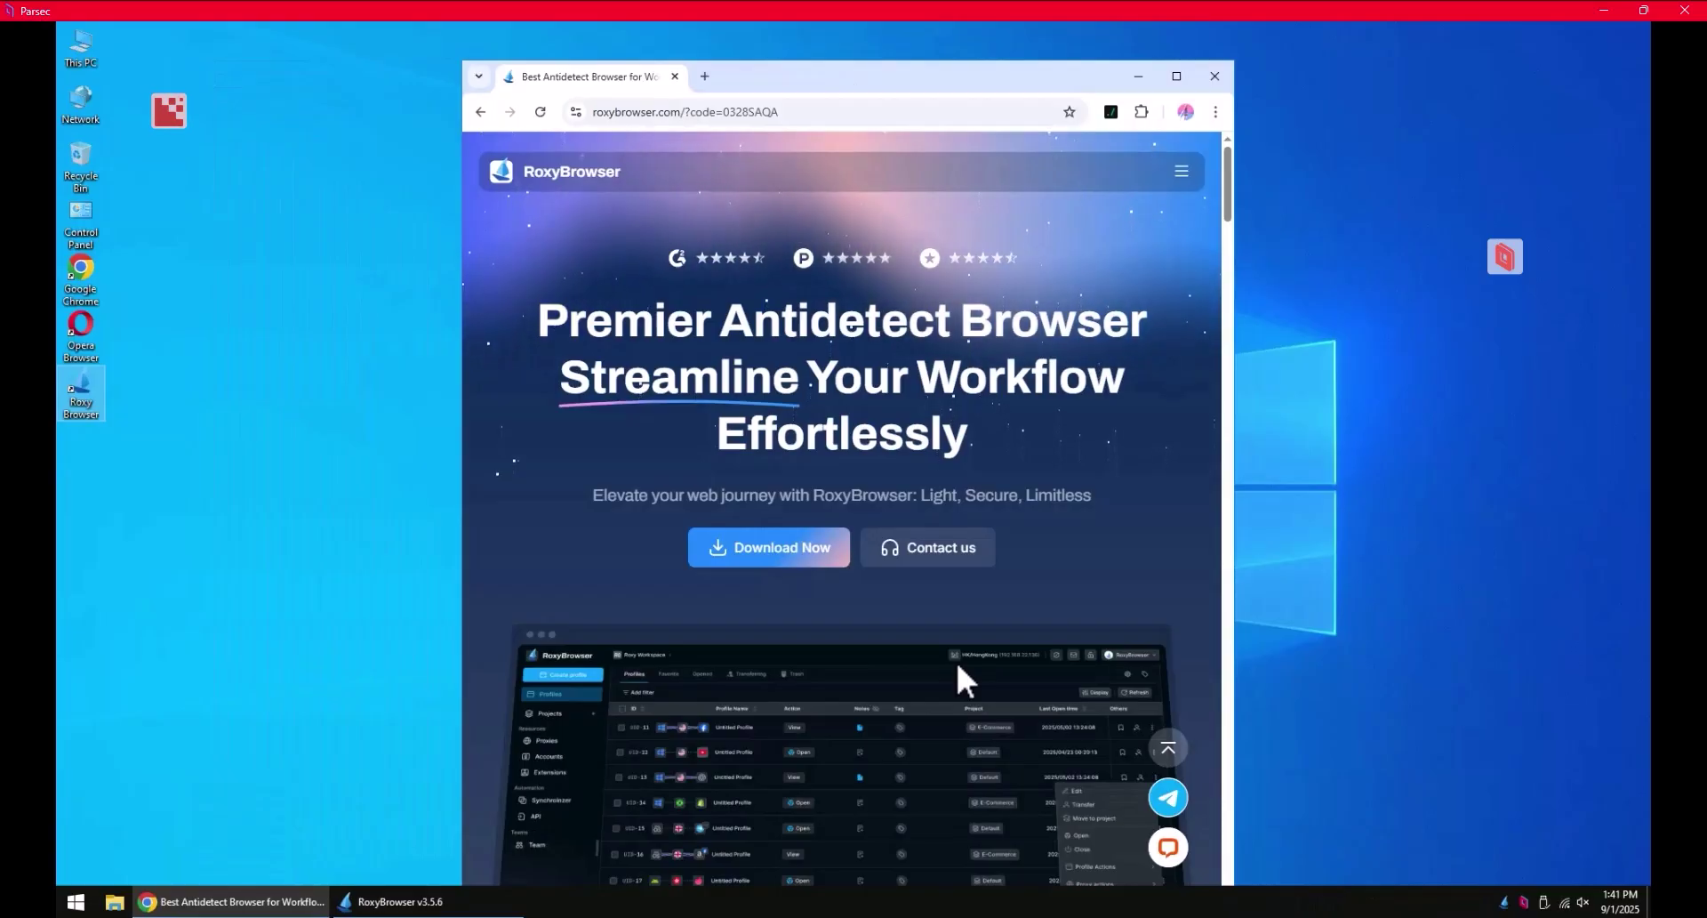
Download the 64-bit Windows installer of RoxyBrowser and check its progress in the recent downloads.
click(774, 553)
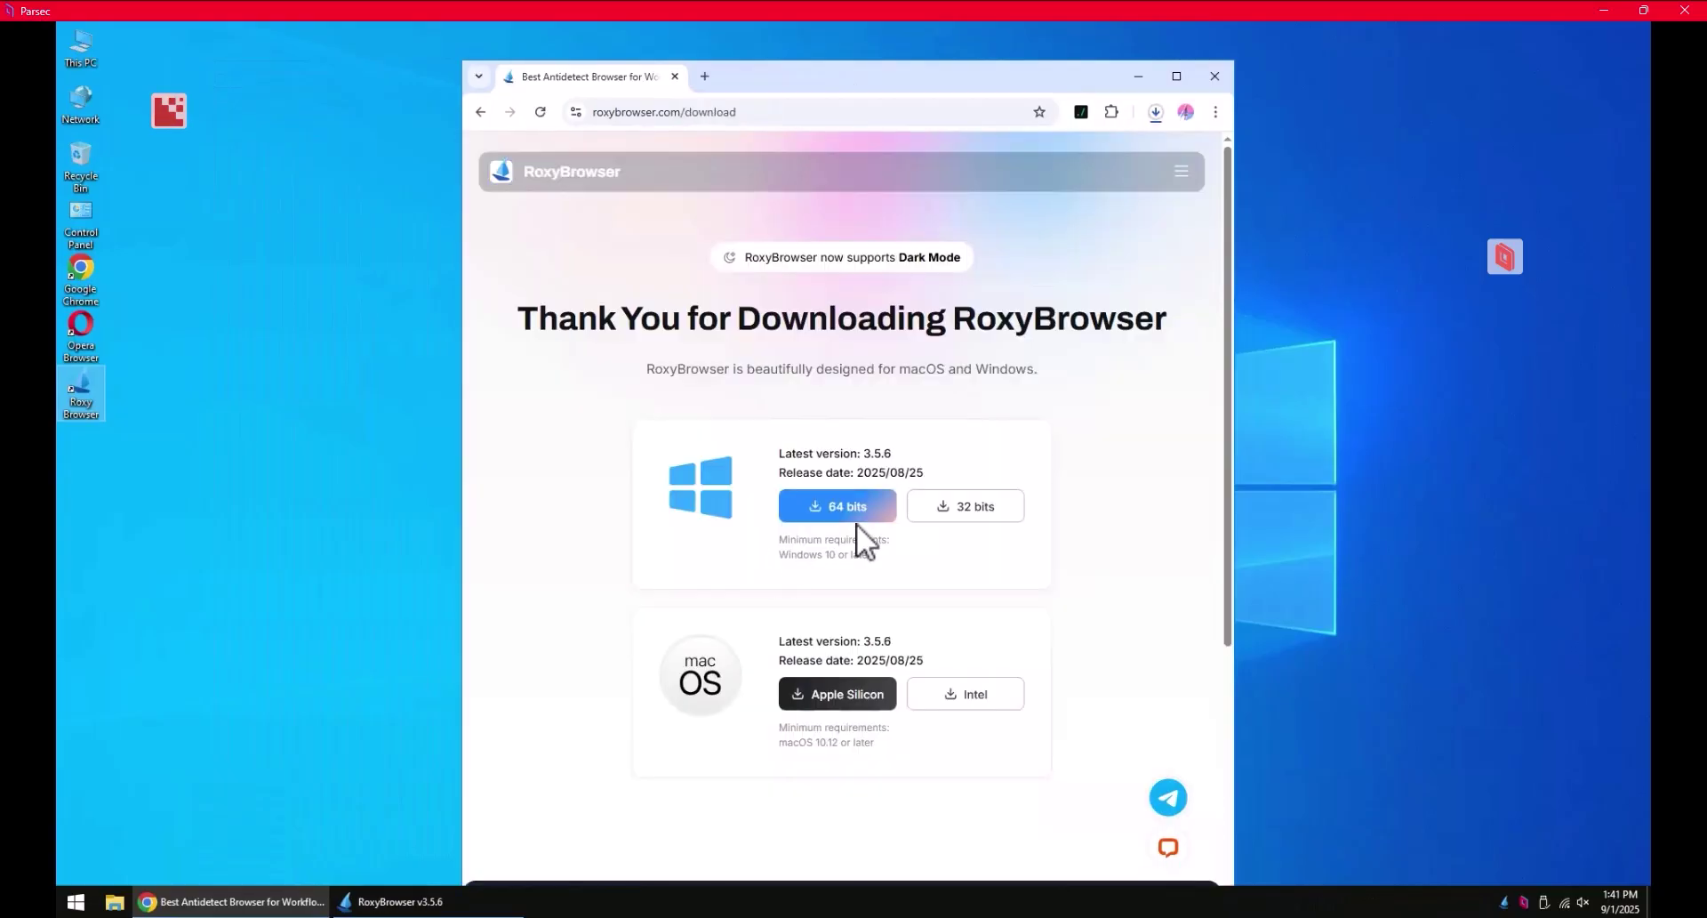
click(1176, 75)
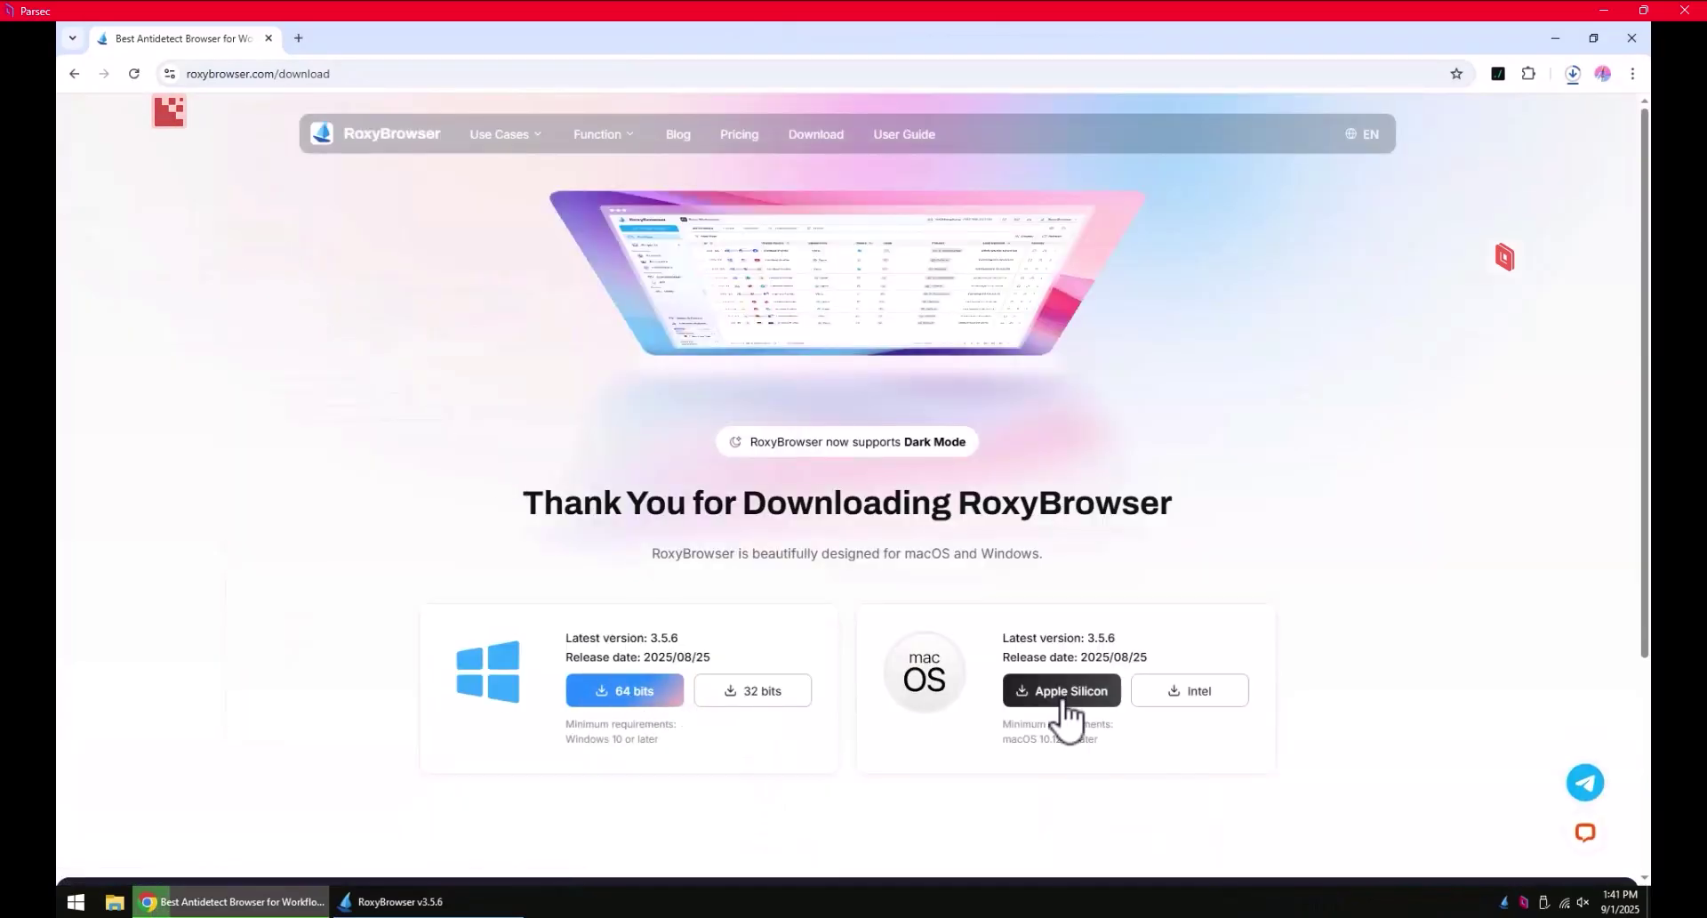
click(637, 702)
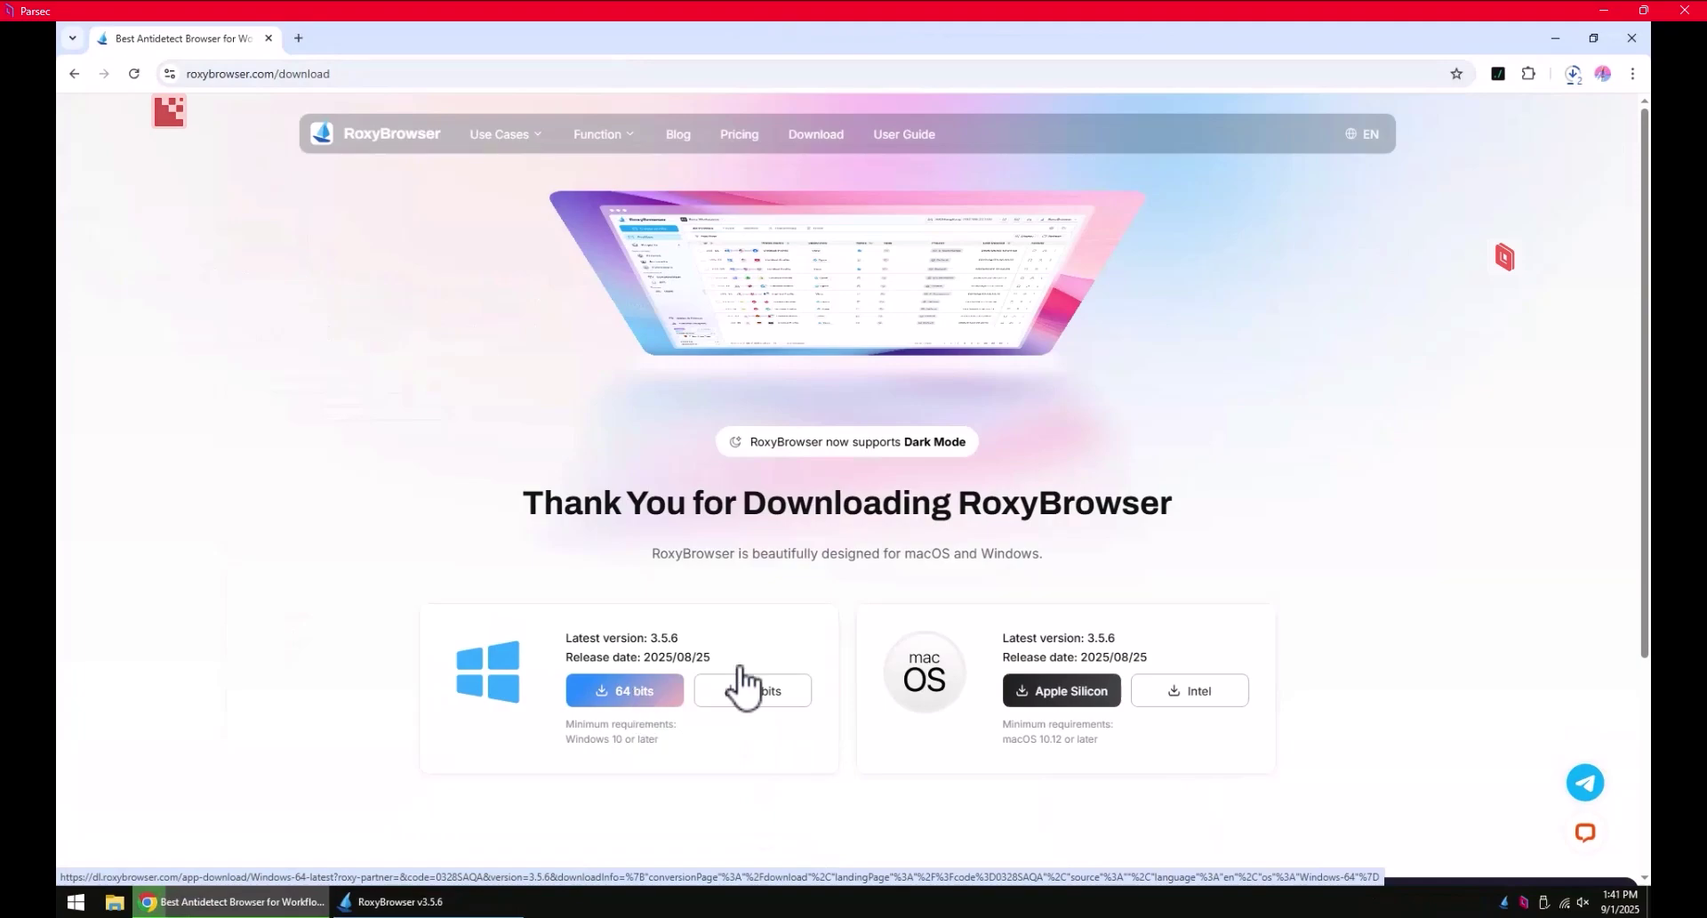
click(1576, 76)
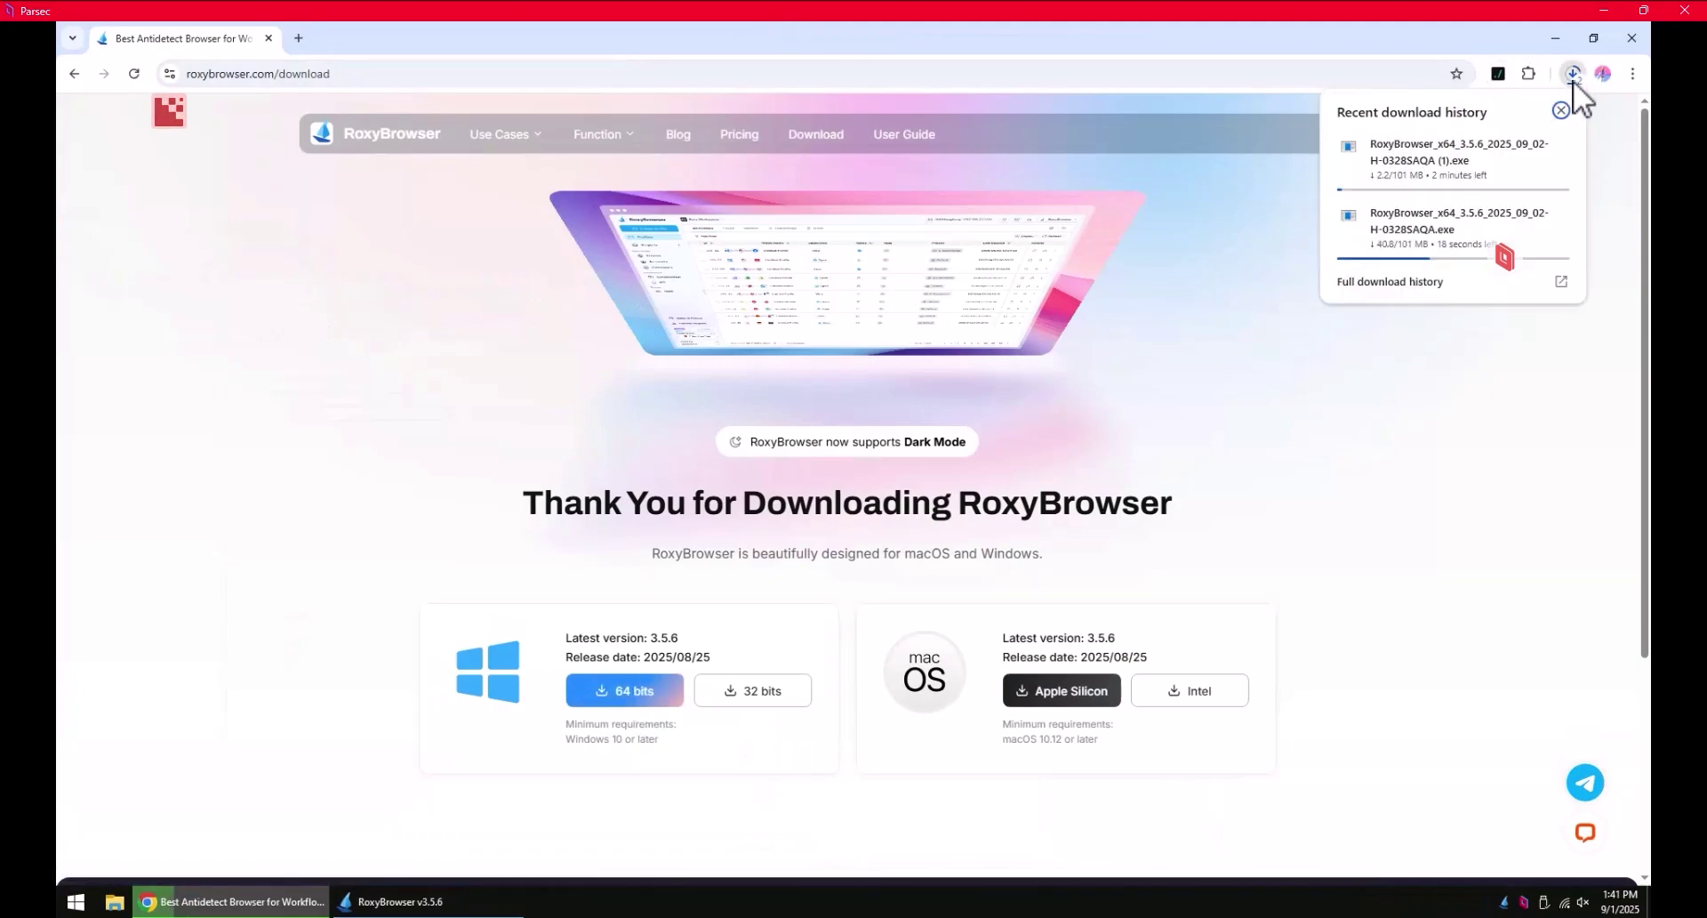
Switch to the RoxyBrowser application and sign in with the already filled-in account credentials.
click(1554, 39)
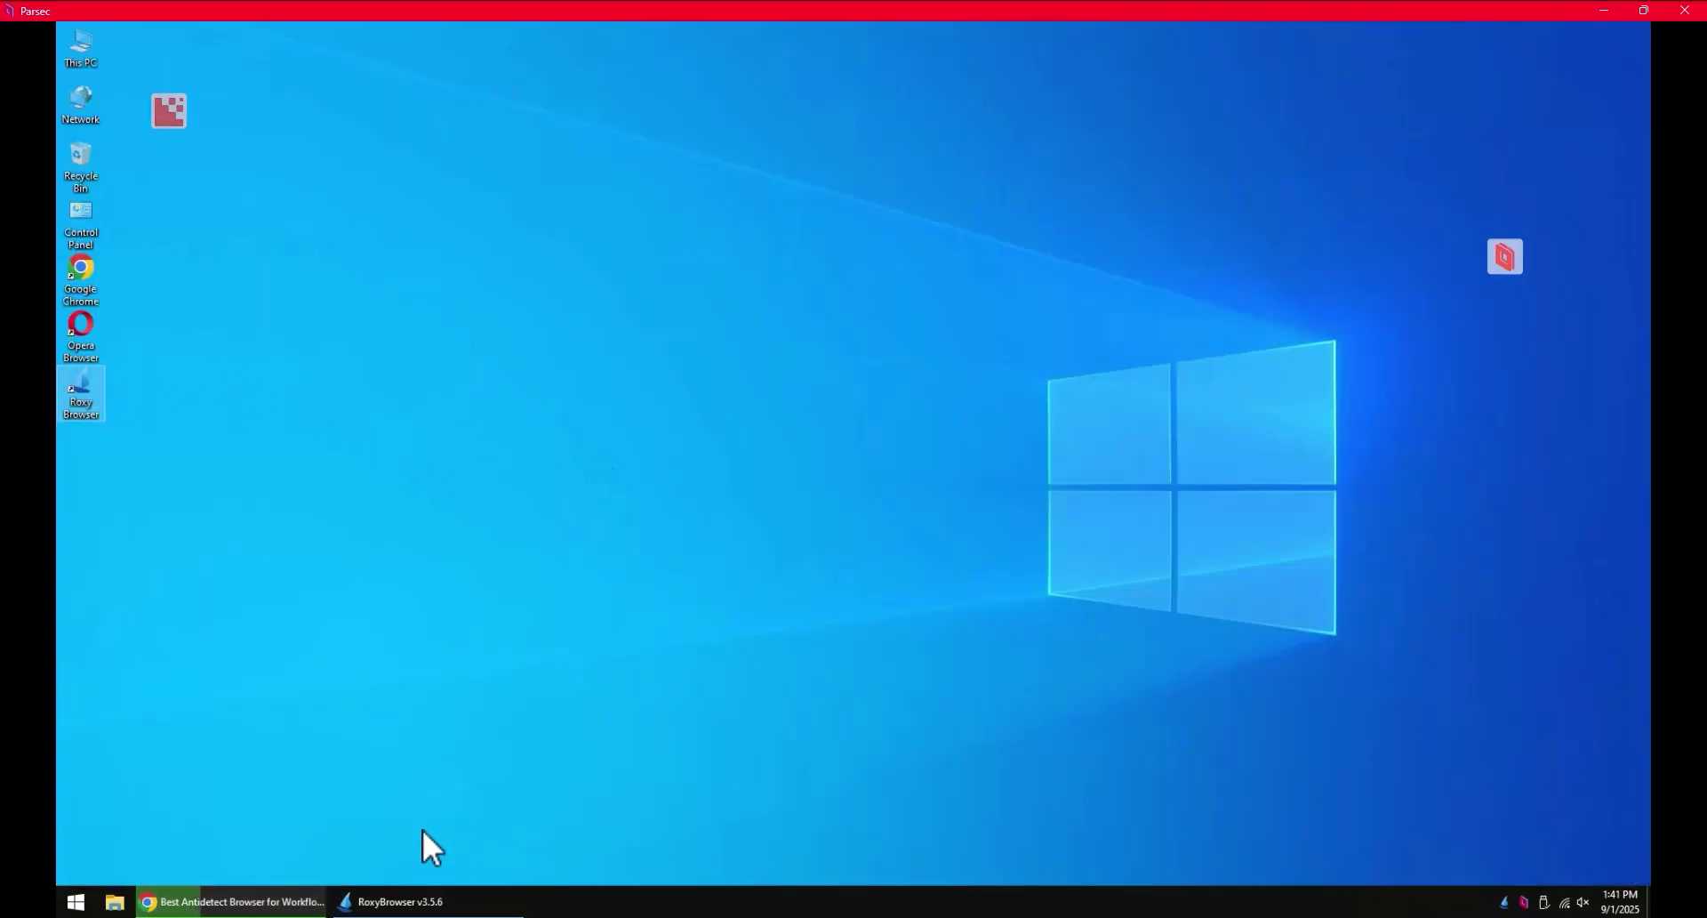
click(423, 903)
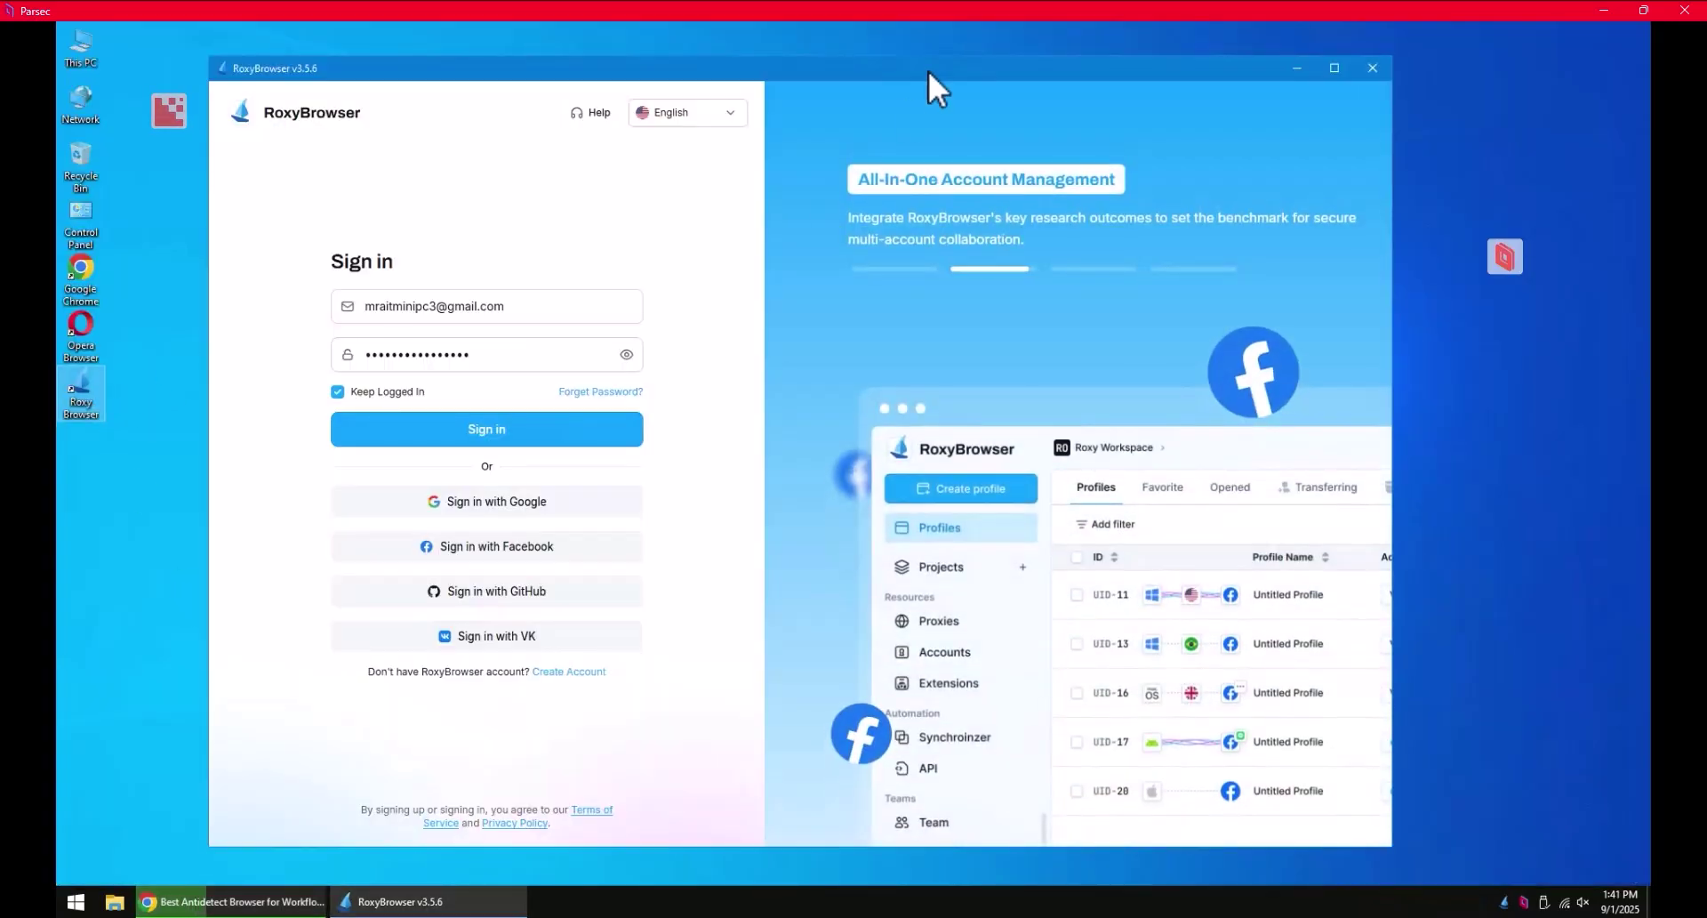
drag(937, 66, 955, 60)
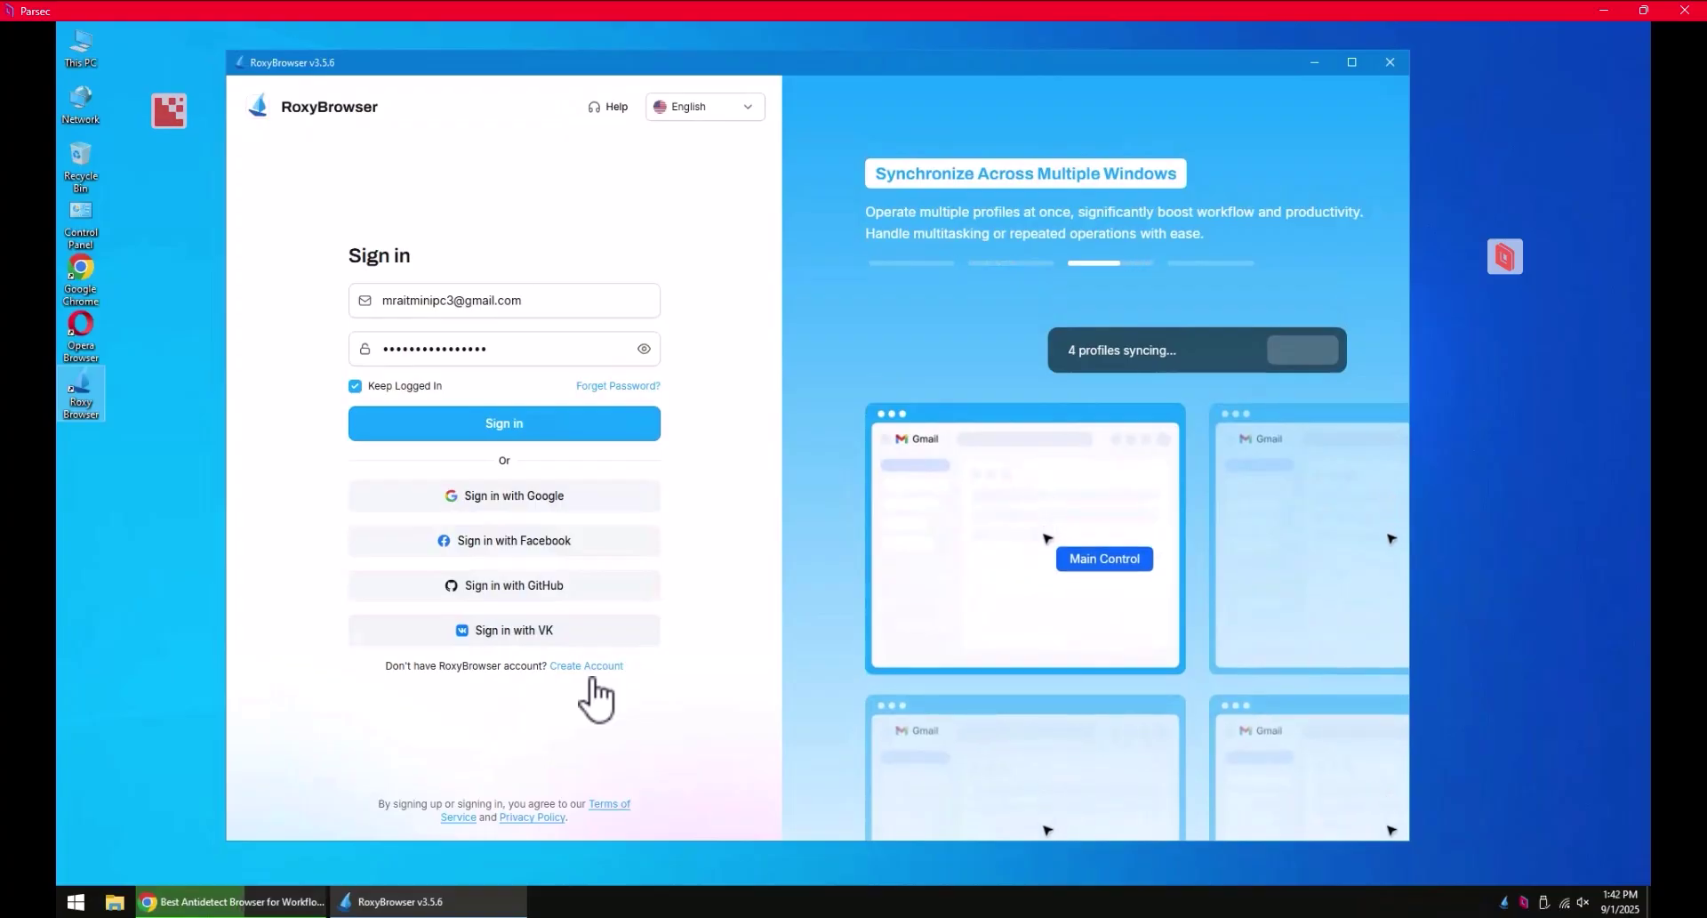
click(549, 424)
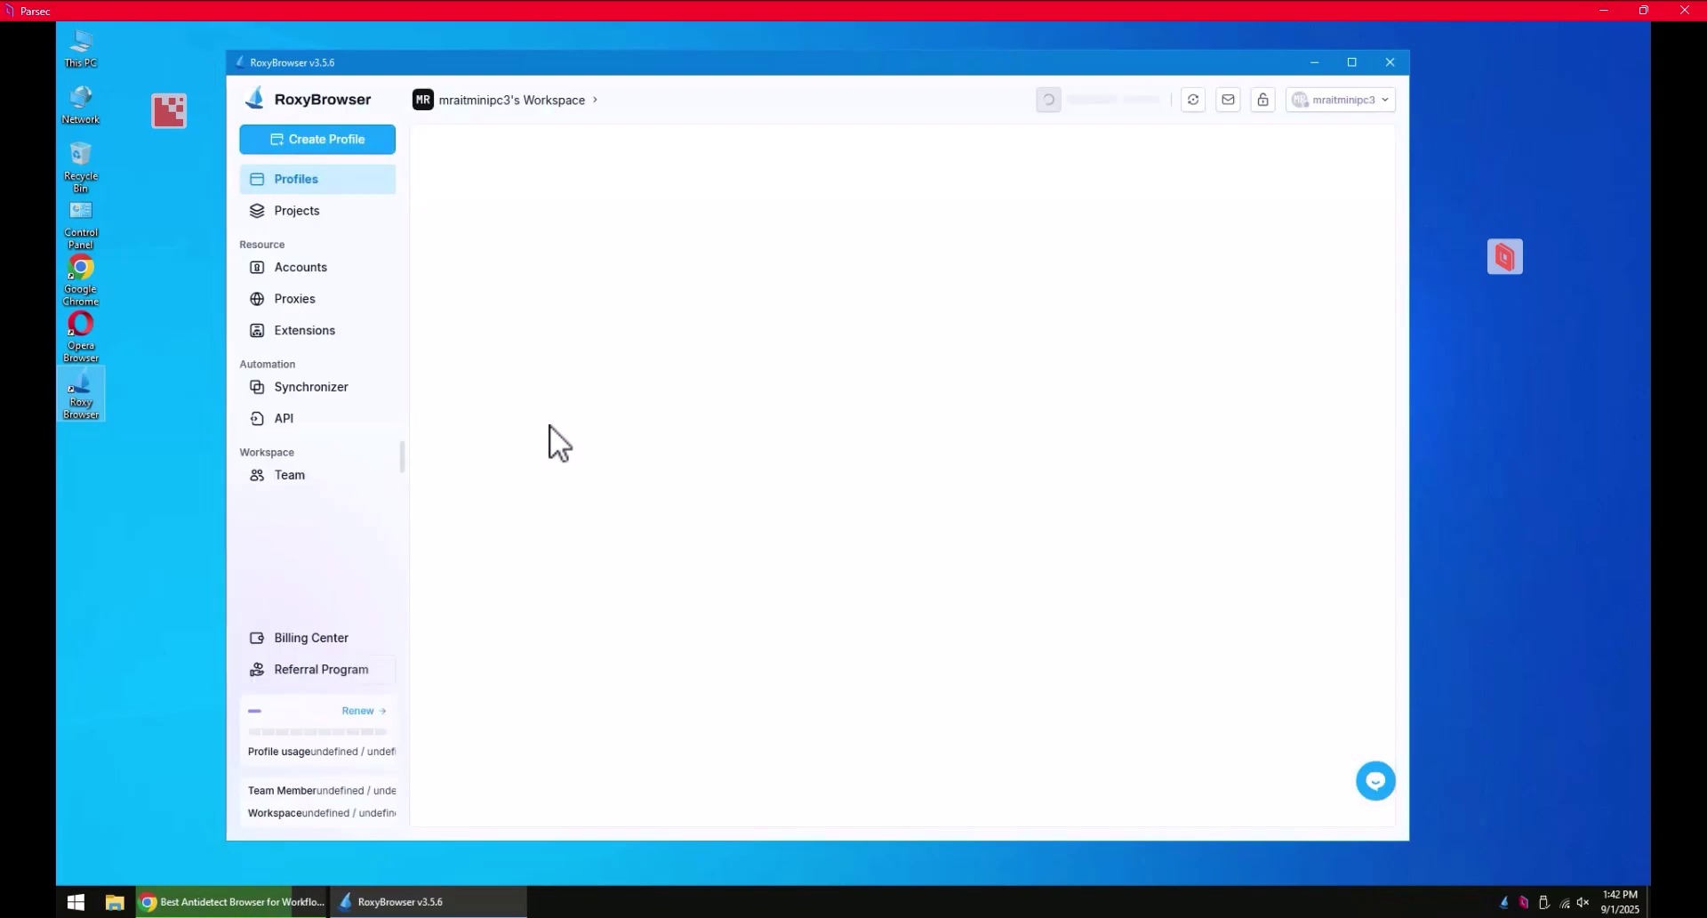
drag(794, 57, 846, 51)
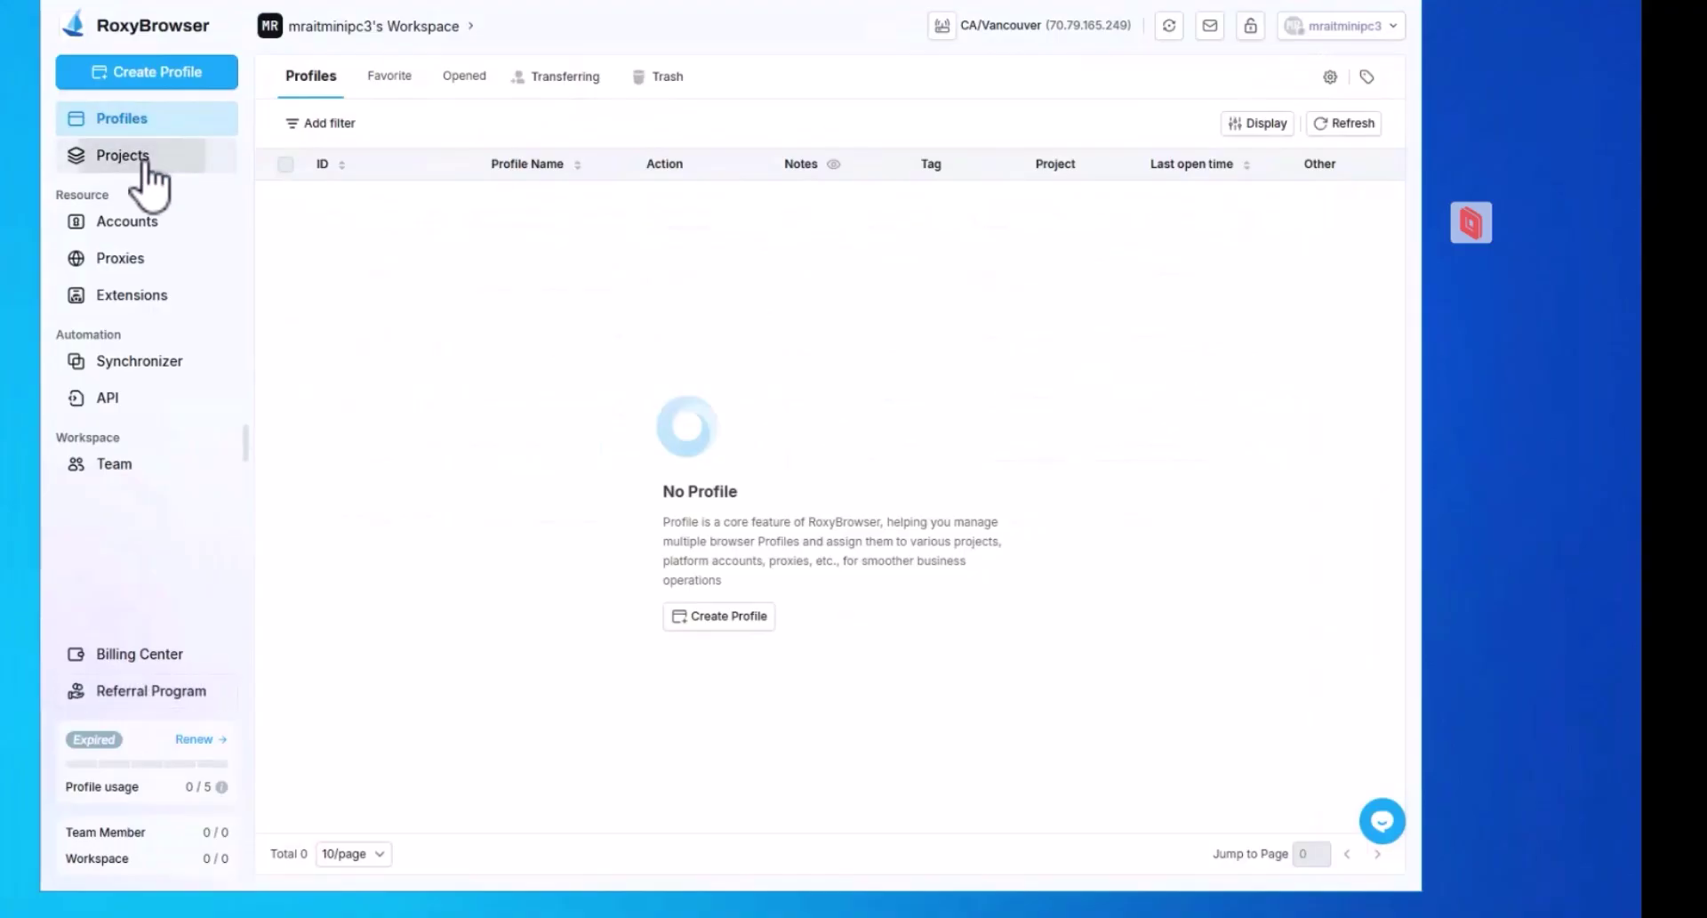
Create a new project named "facebook" and save it.
click(142, 164)
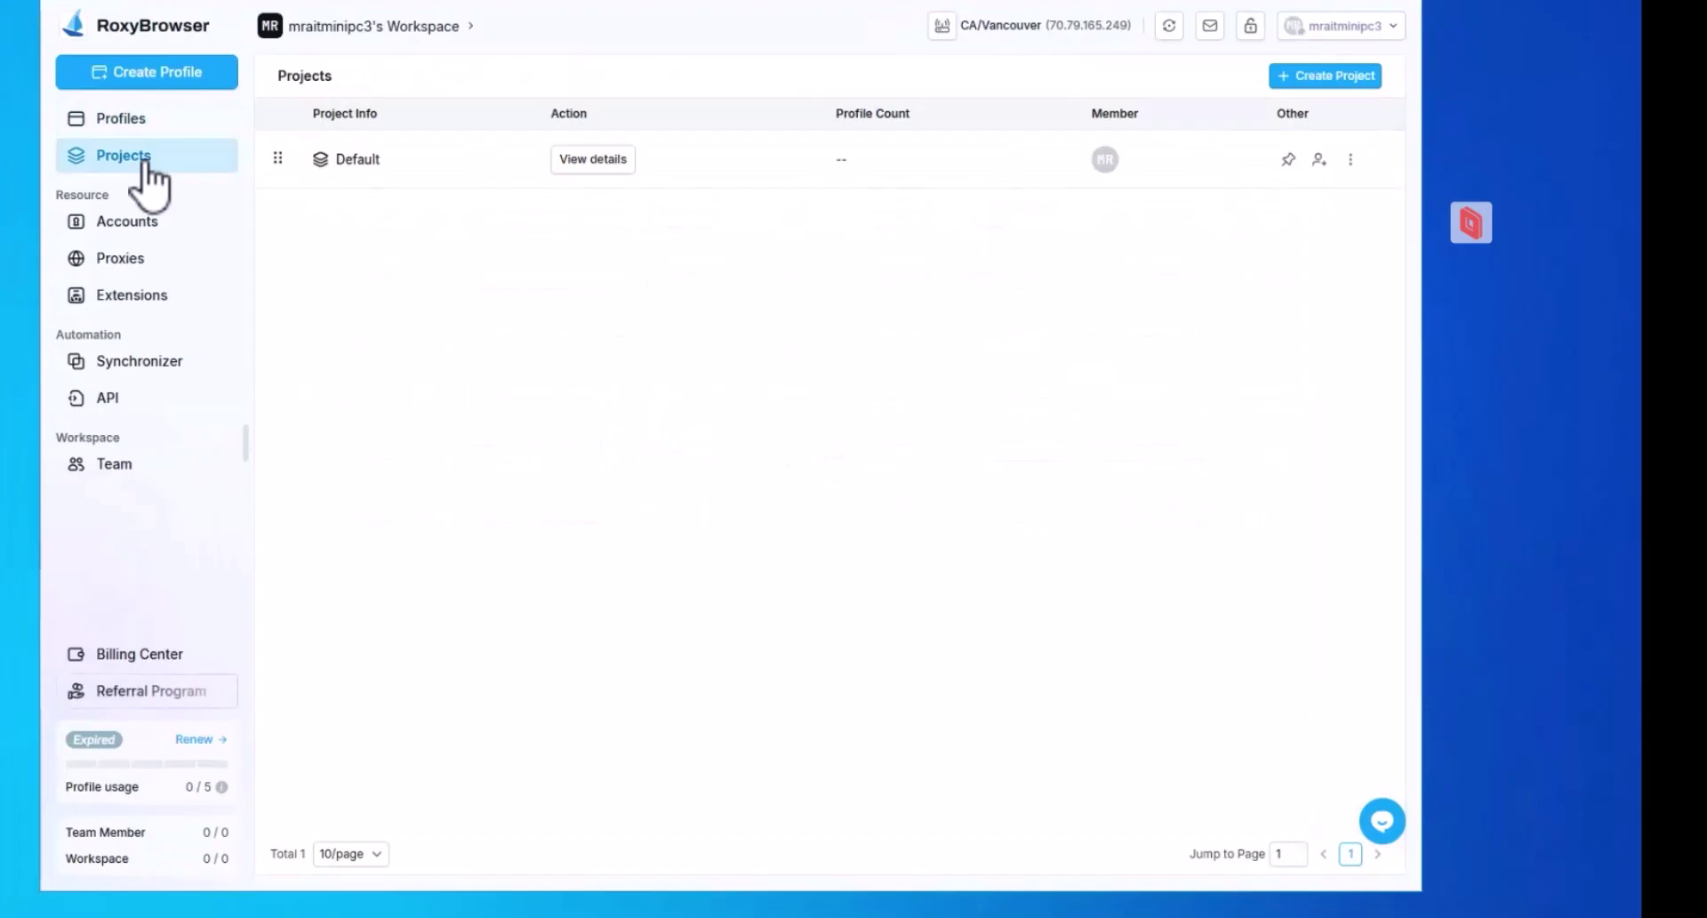
click(1329, 94)
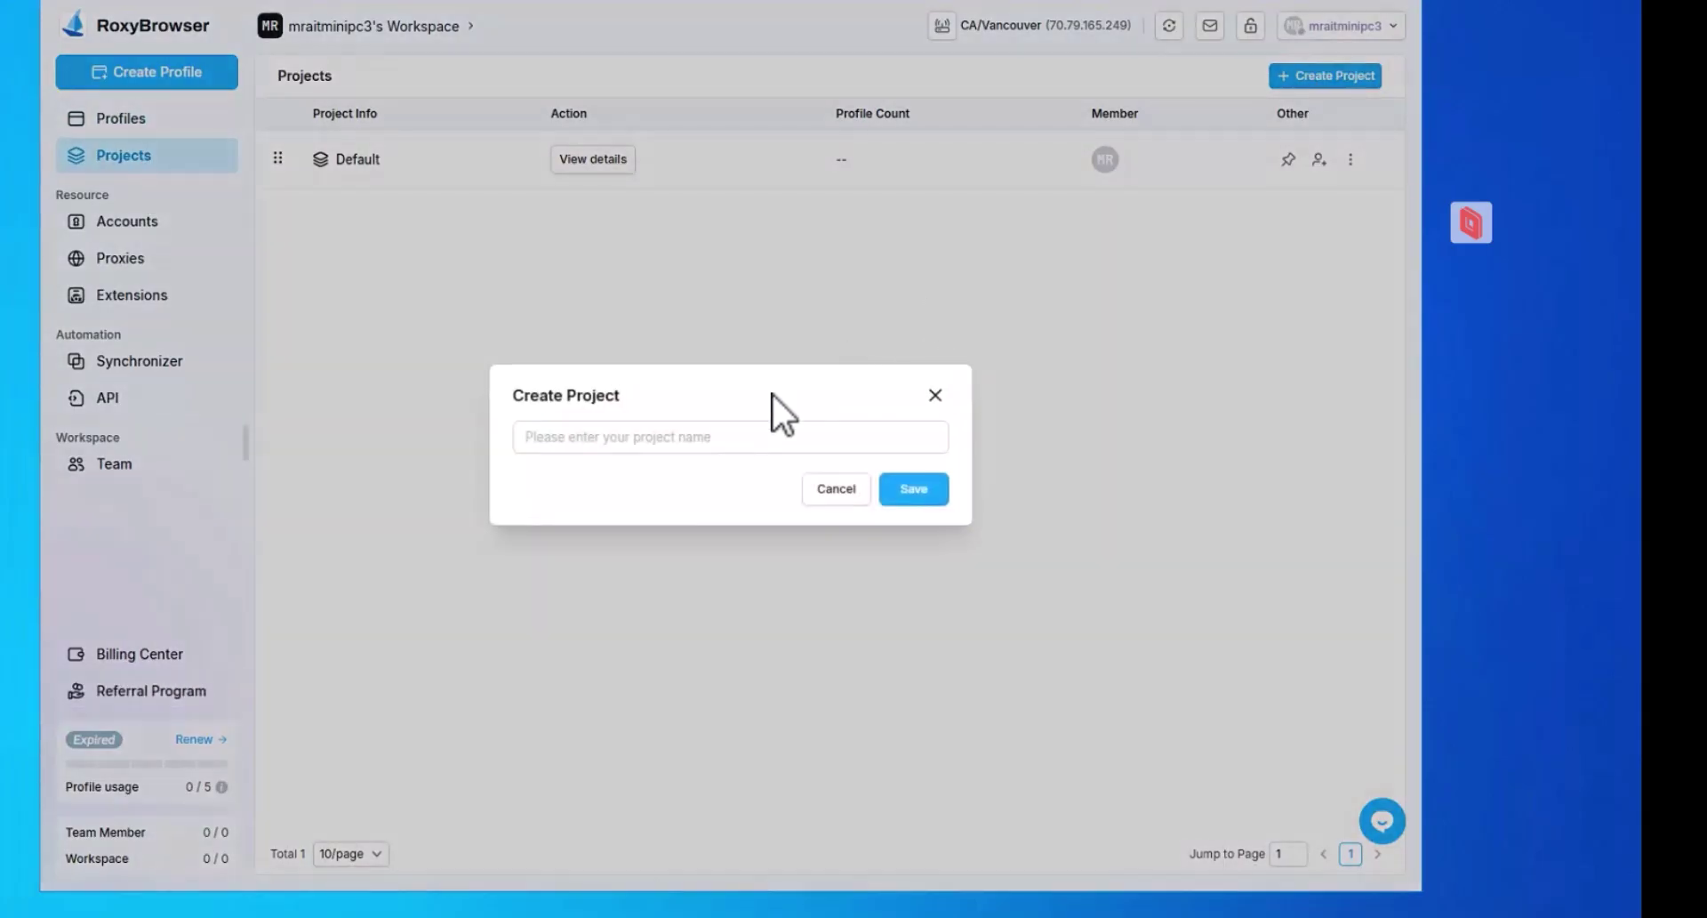
click(747, 445)
text(face)
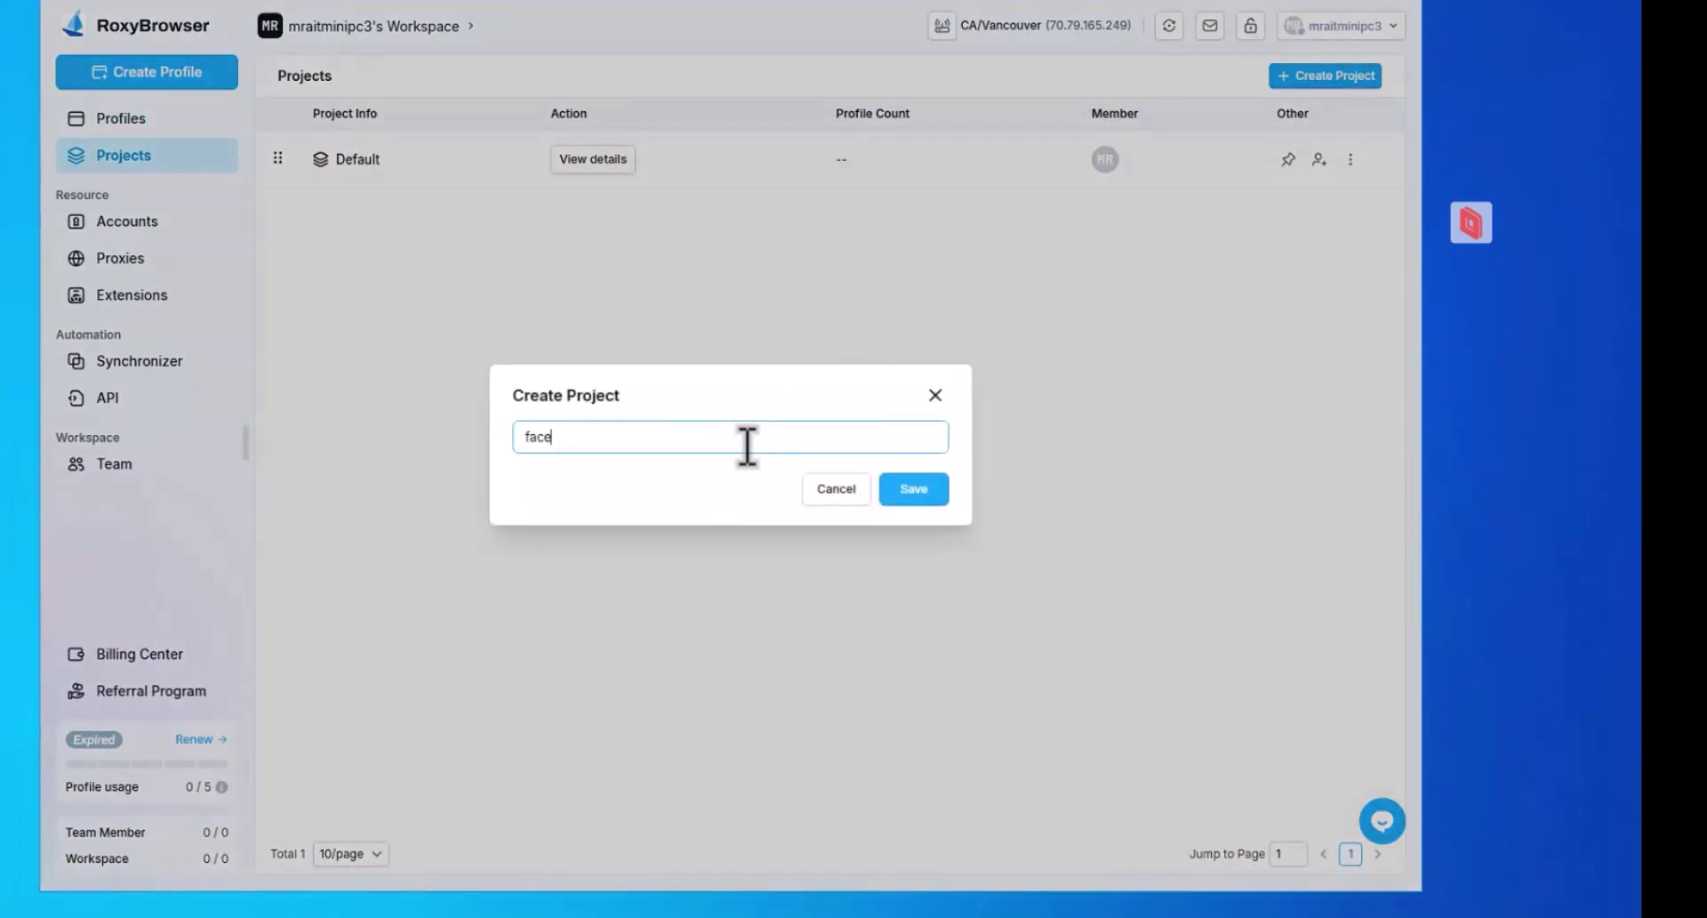
text(book)
click(906, 489)
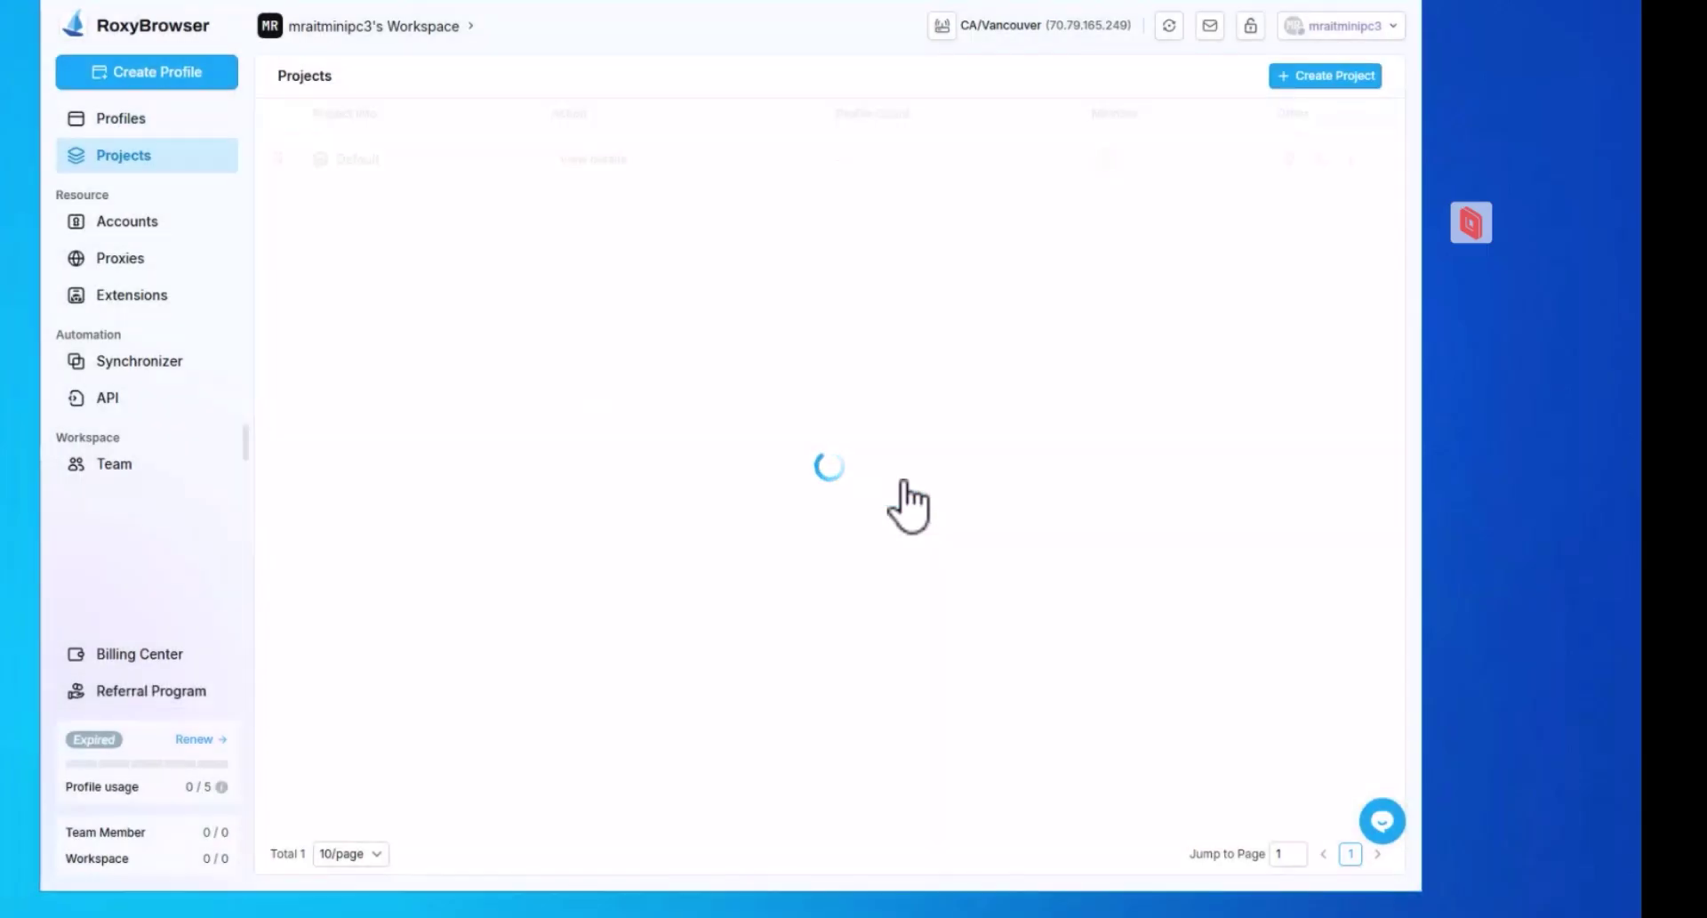
View the form for adding a single platform account, and test all proxies in the proxy list.
click(153, 223)
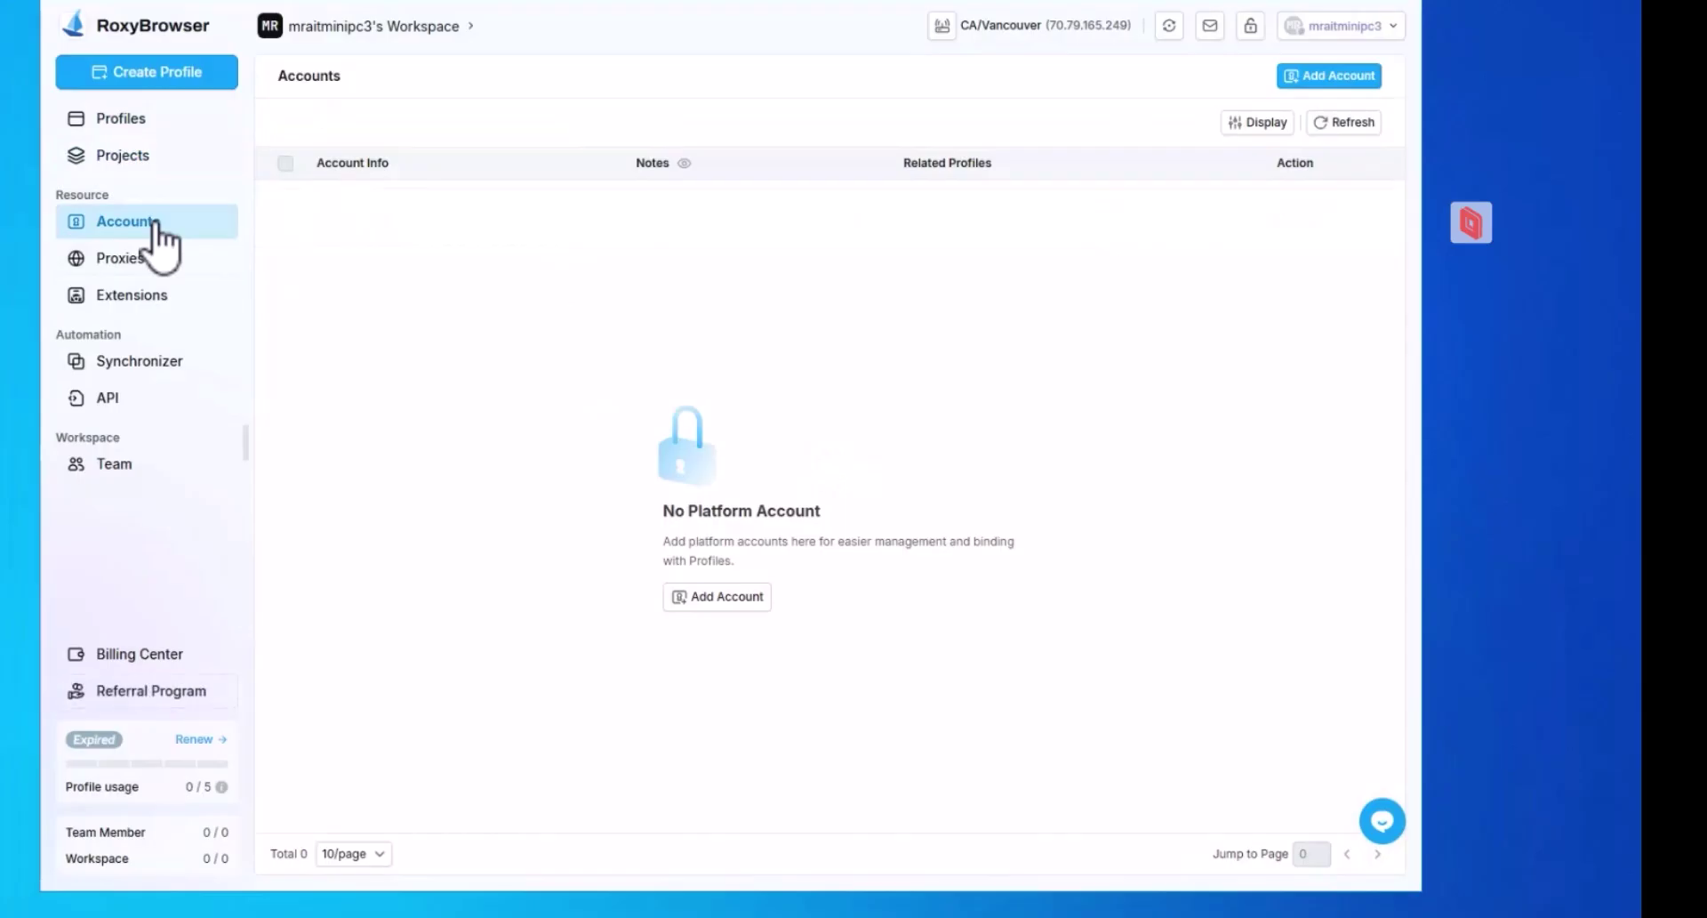
click(1357, 83)
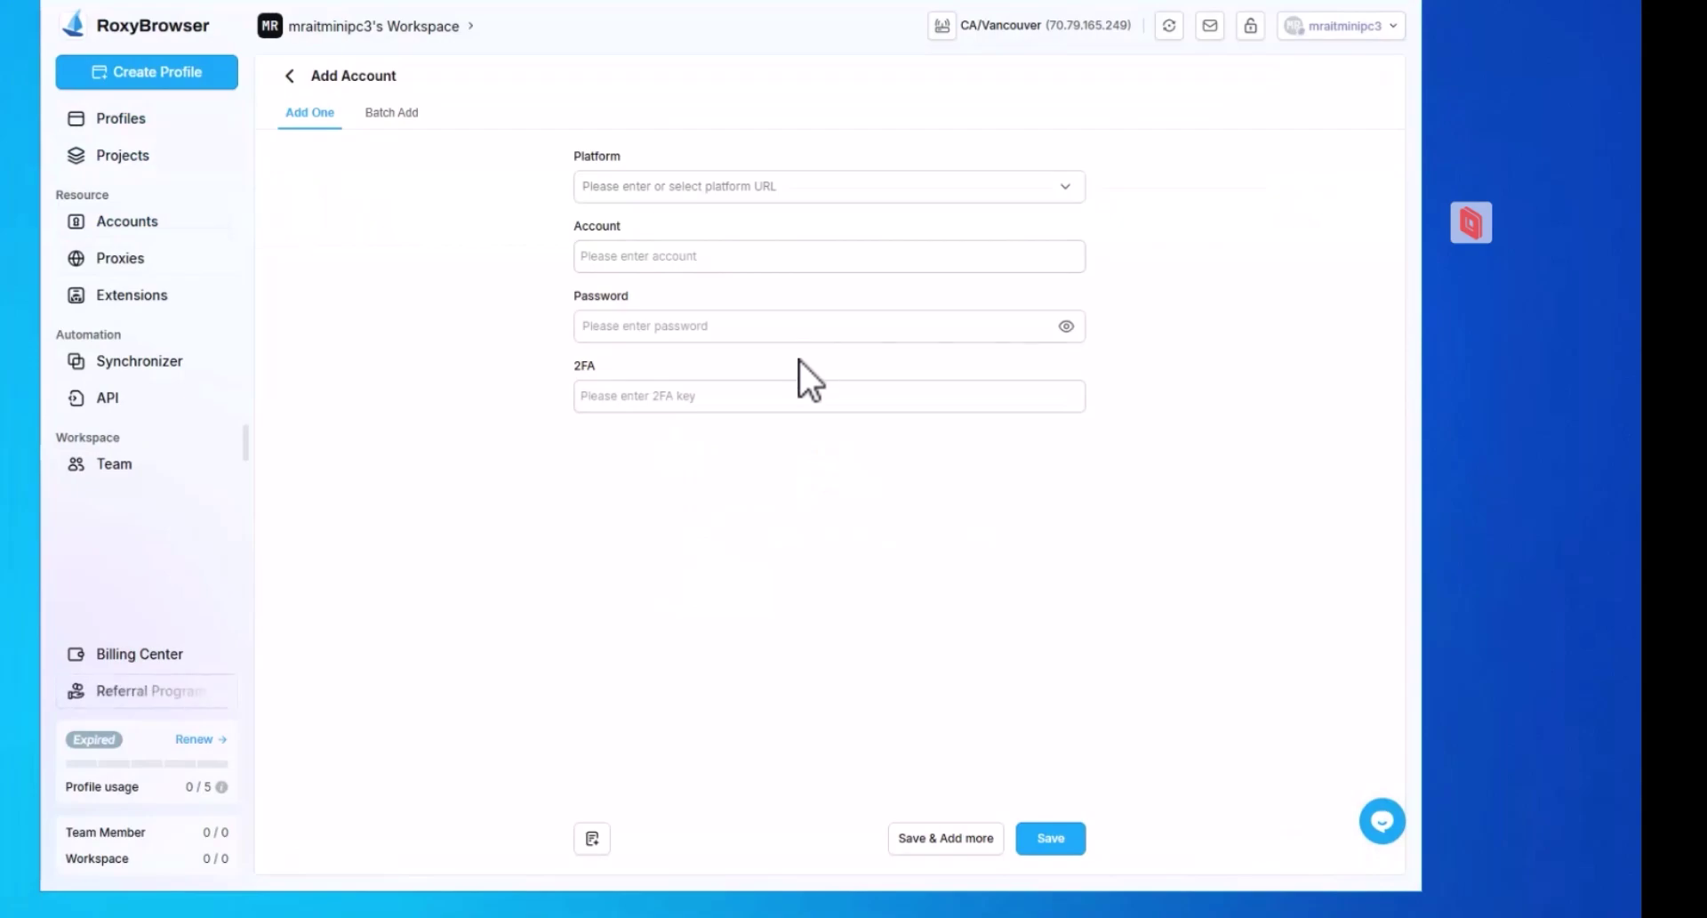
click(139, 260)
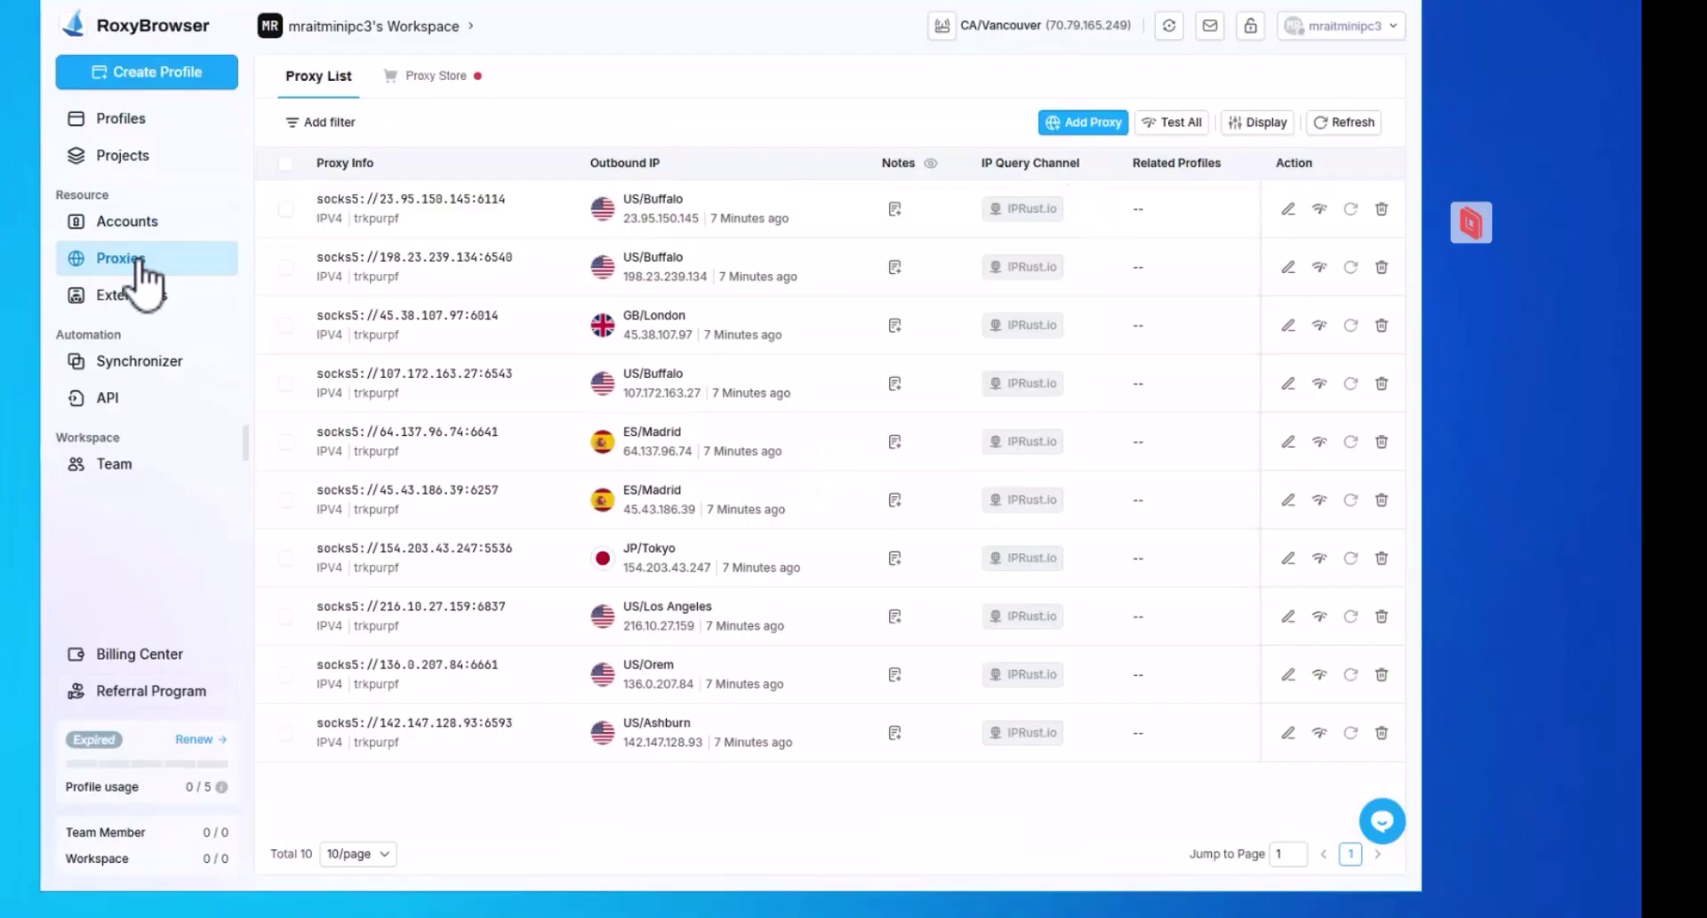
click(1173, 122)
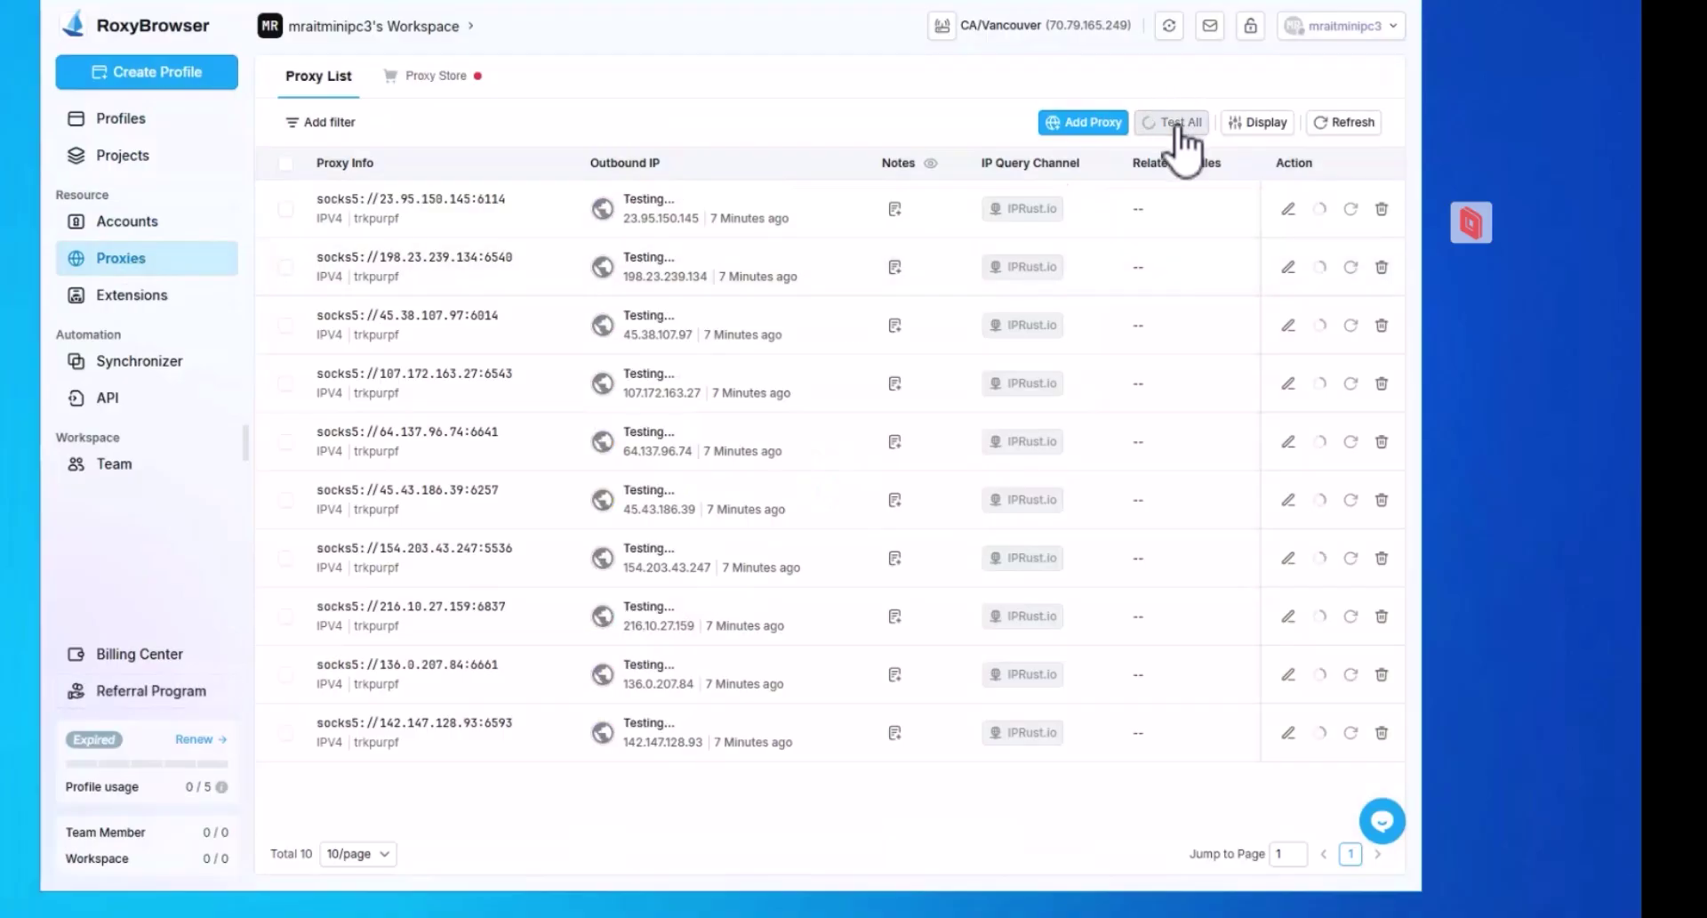
Browse the extensions offered in Roxy Picks, looking through the popular extensions and common tools.
click(142, 295)
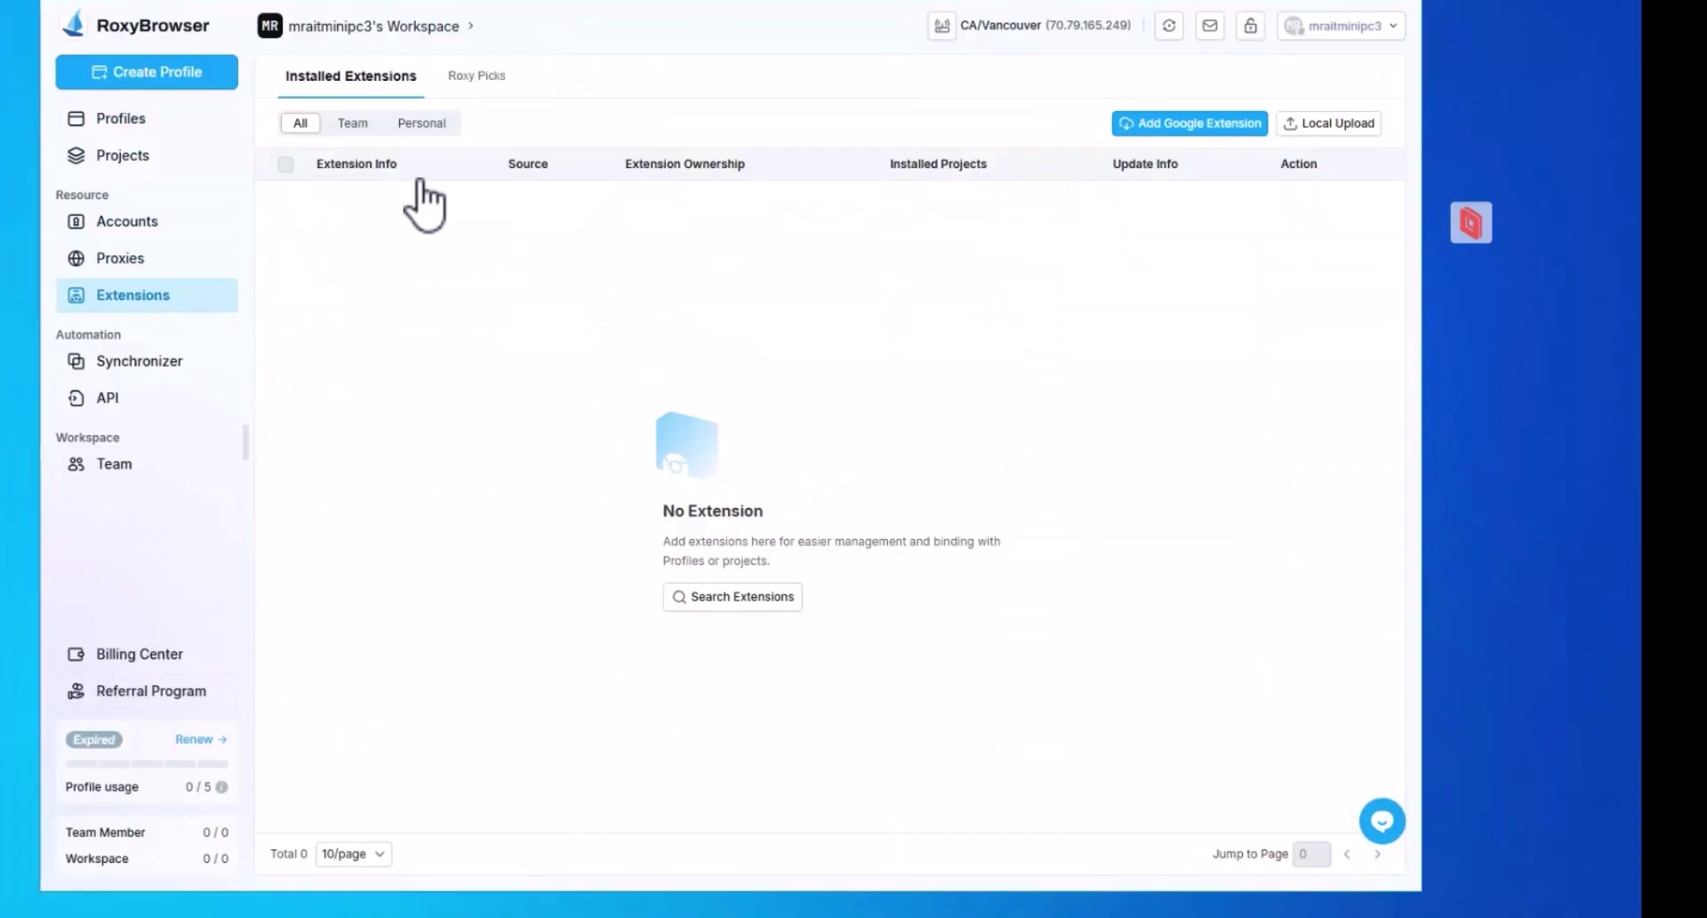
click(477, 77)
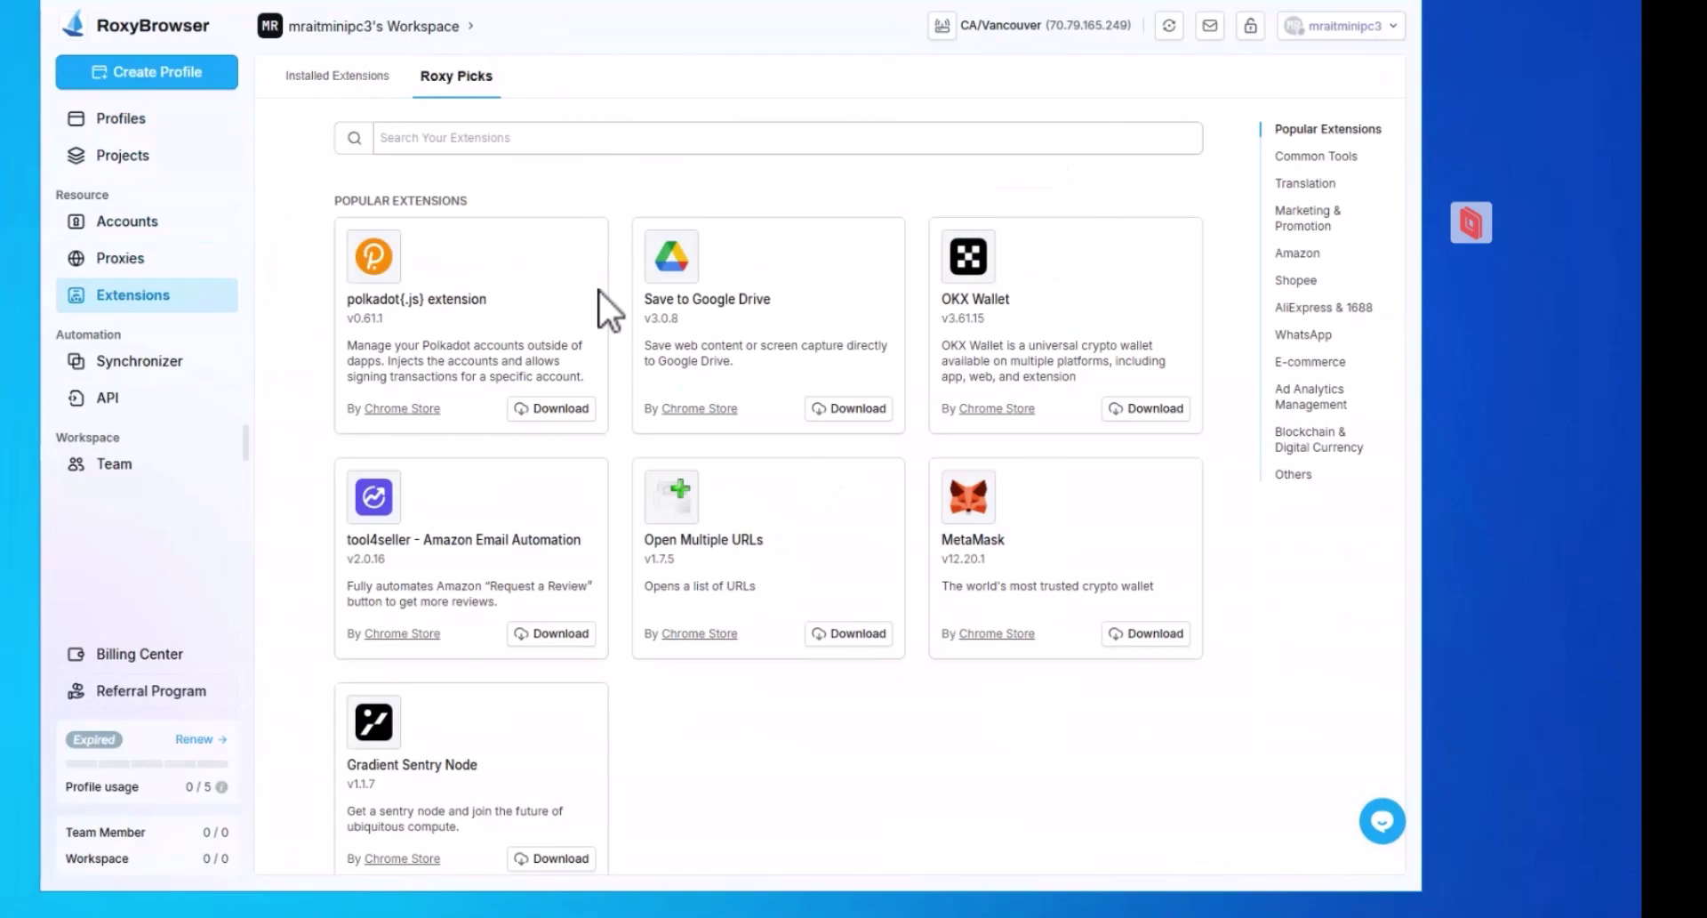
scroll(1022, 418, down, 3)
scroll(1021, 425, down, 9)
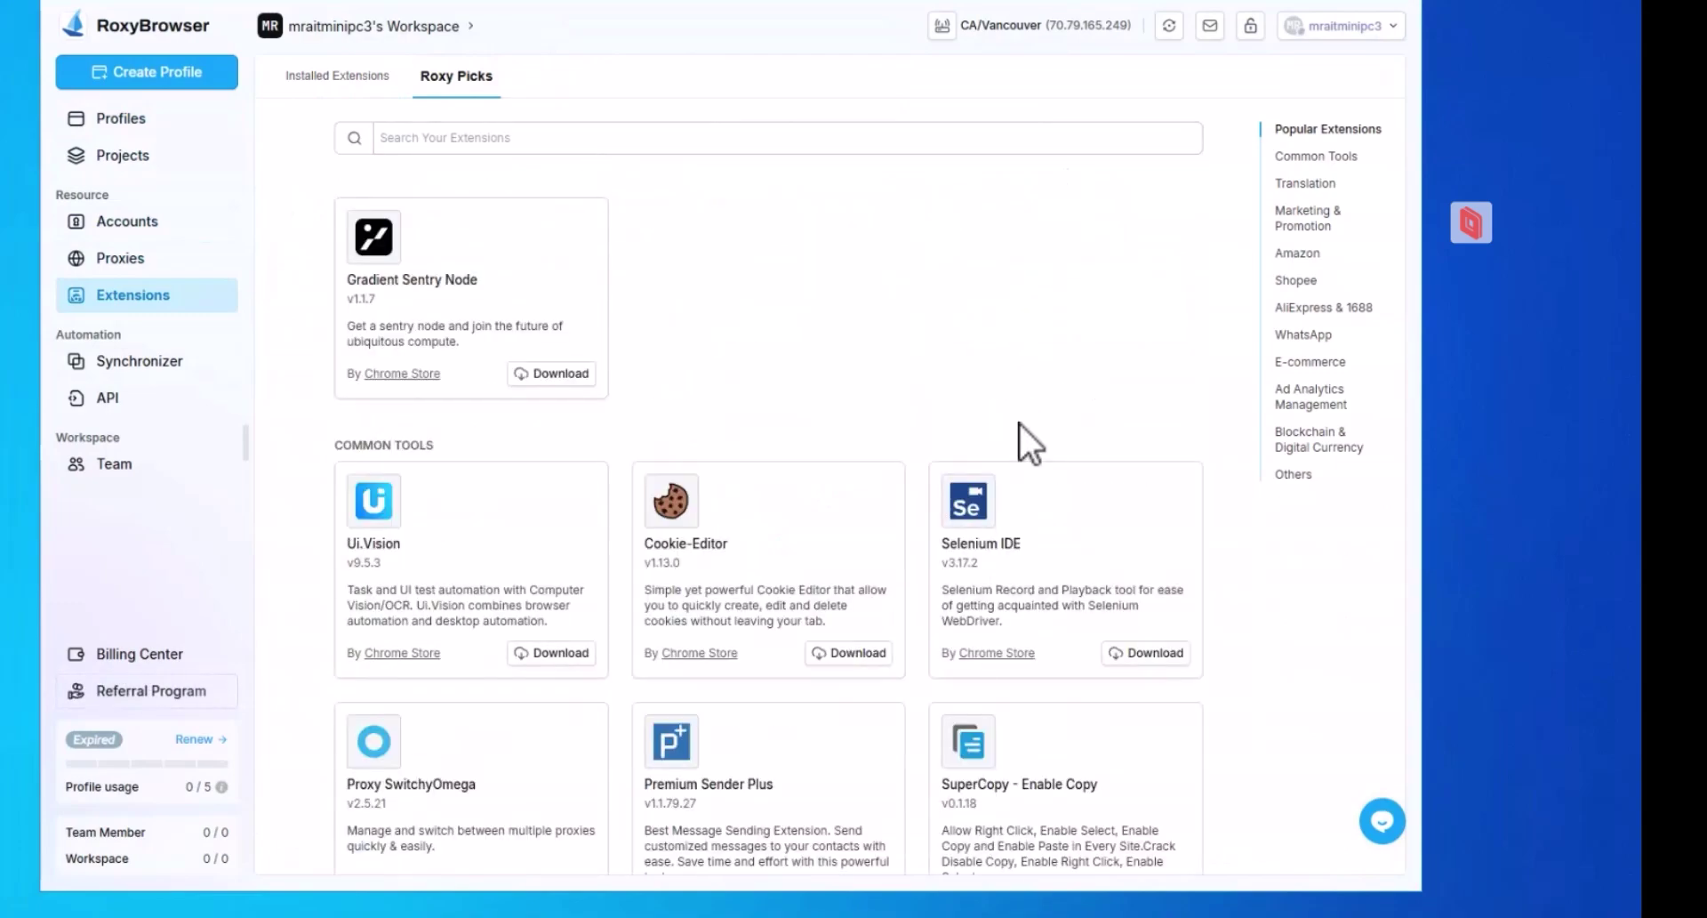
scroll(698, 462, up, 3)
scroll(698, 462, up, 1)
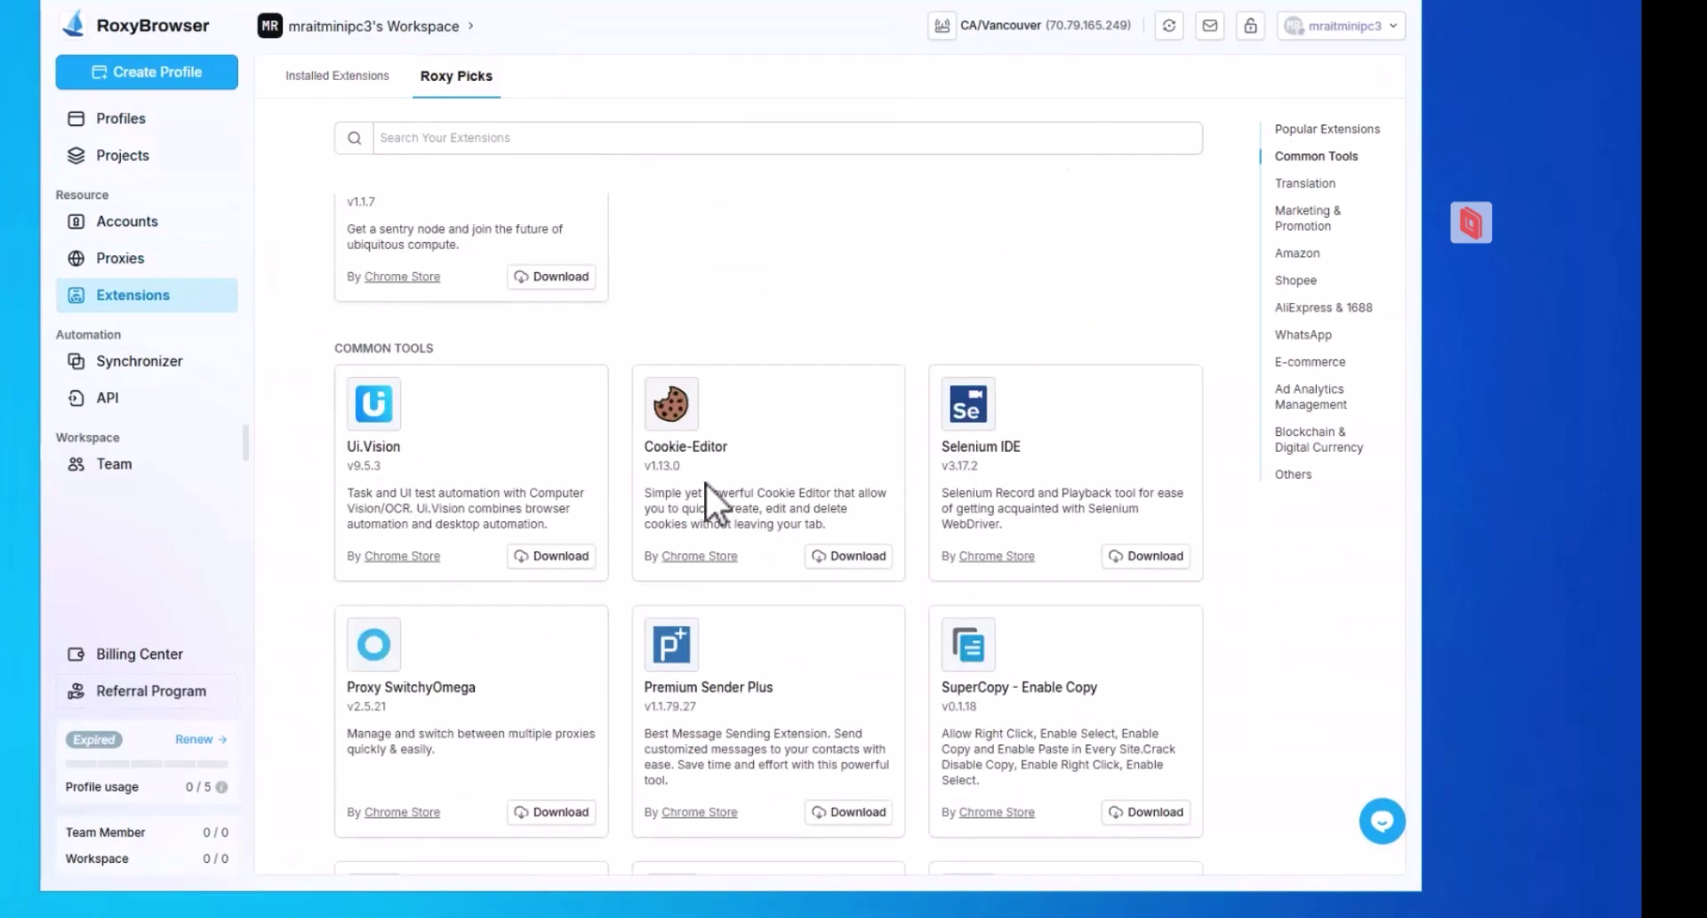
scroll(730, 569, down, 3)
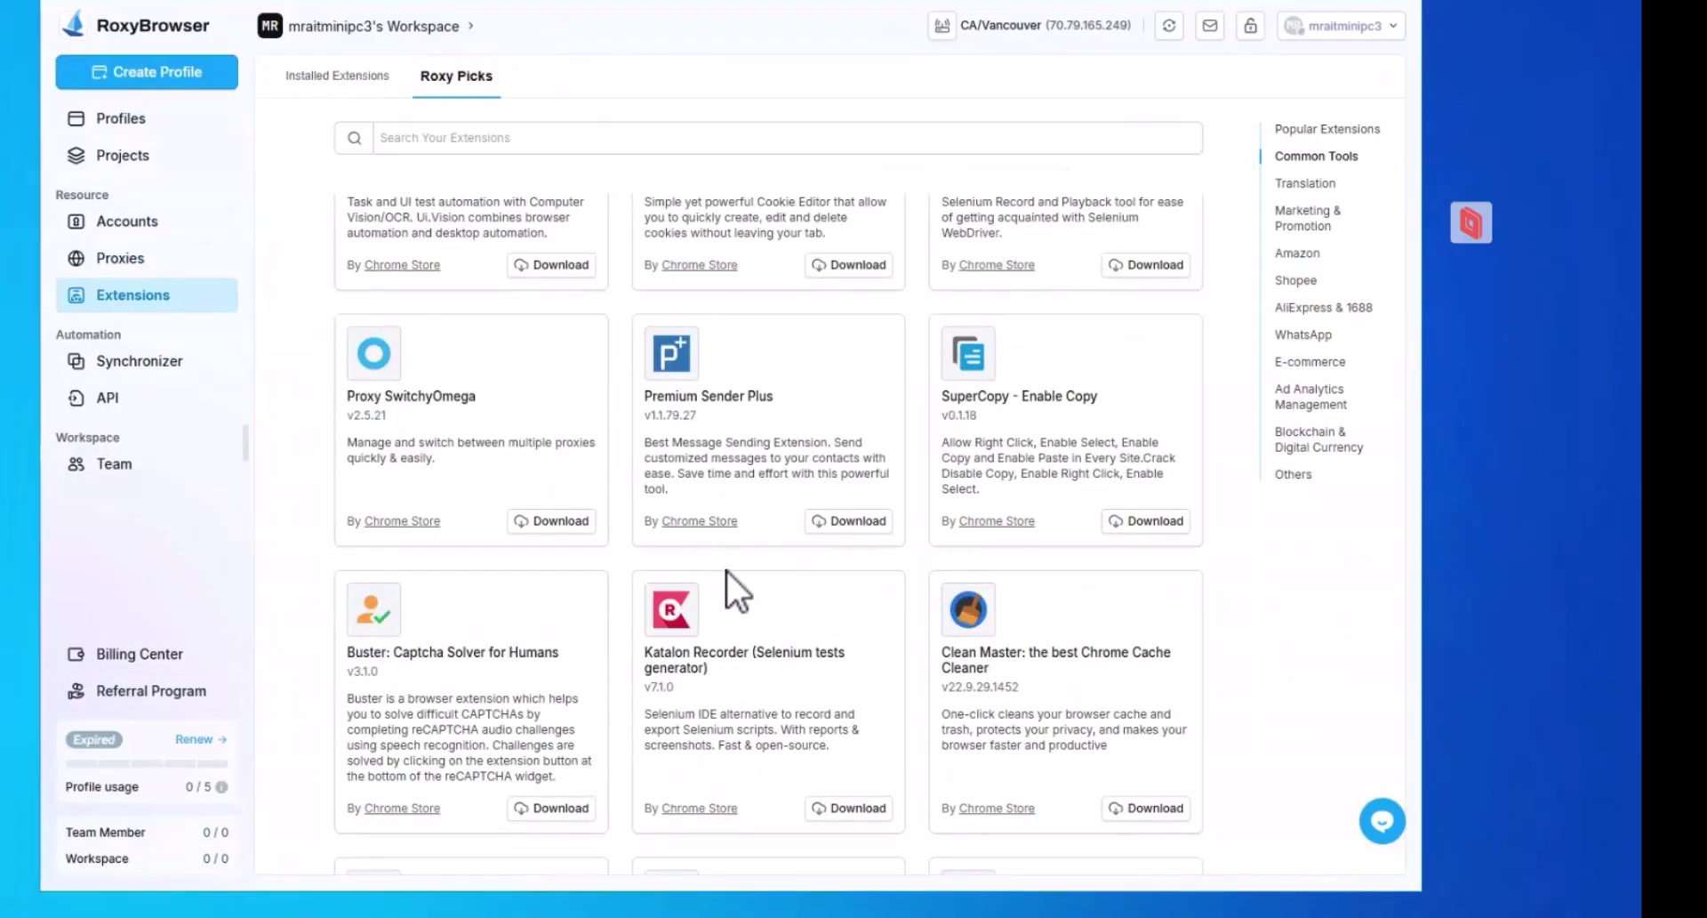
scroll(727, 573, down, 4)
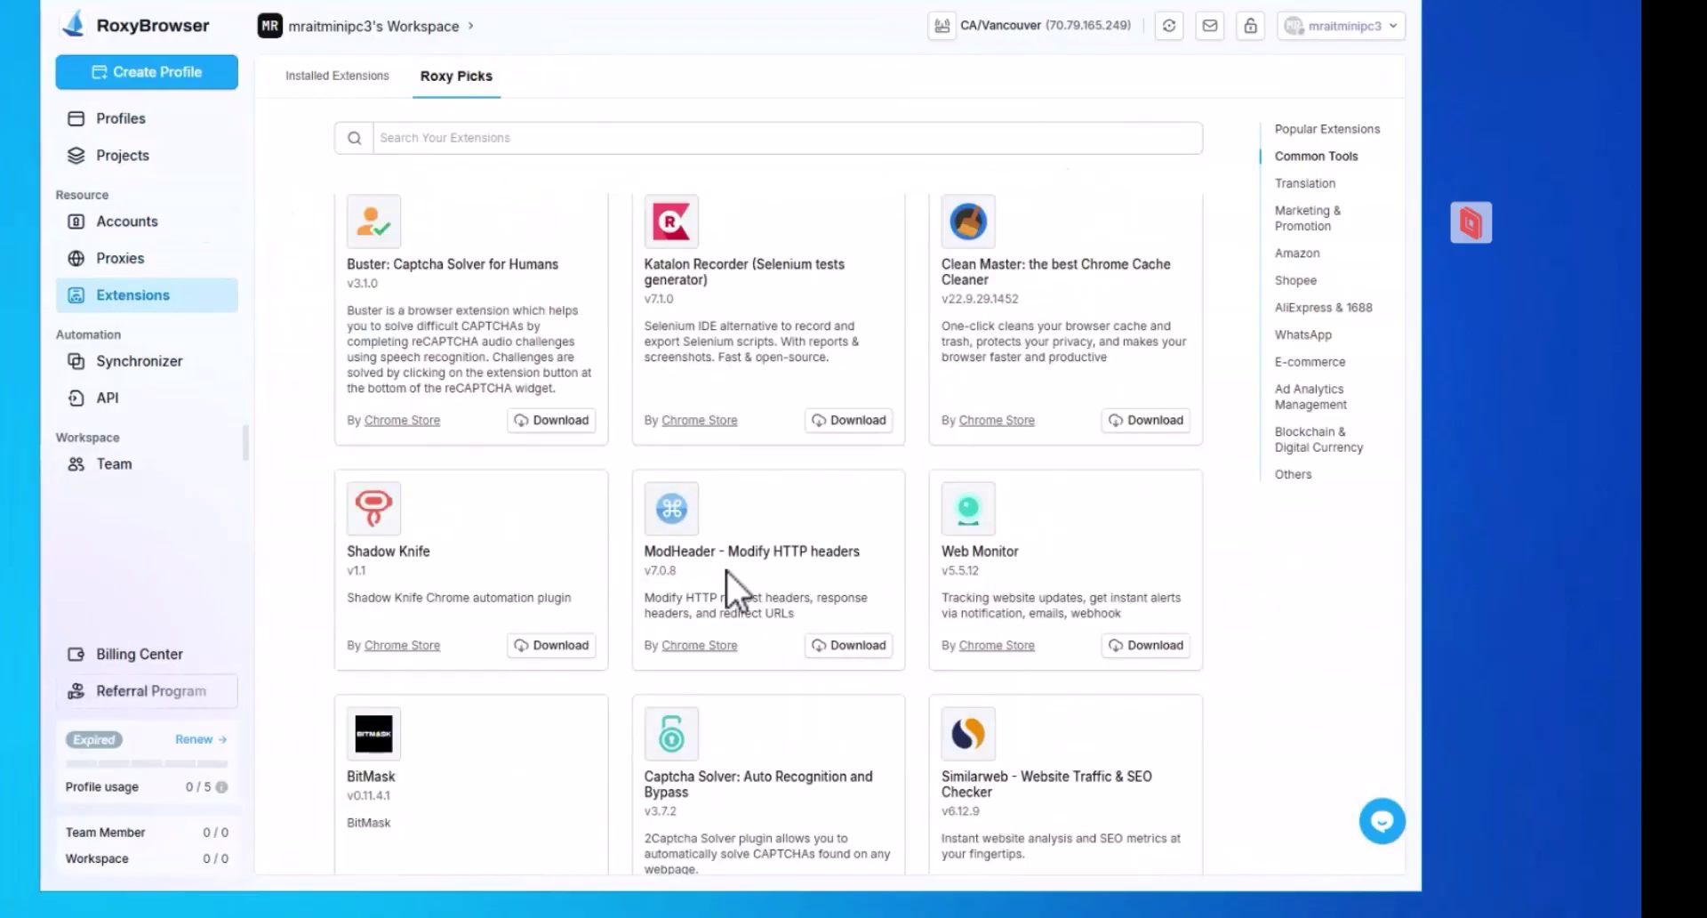
scroll(726, 569, down, 8)
scroll(819, 511, down, 7)
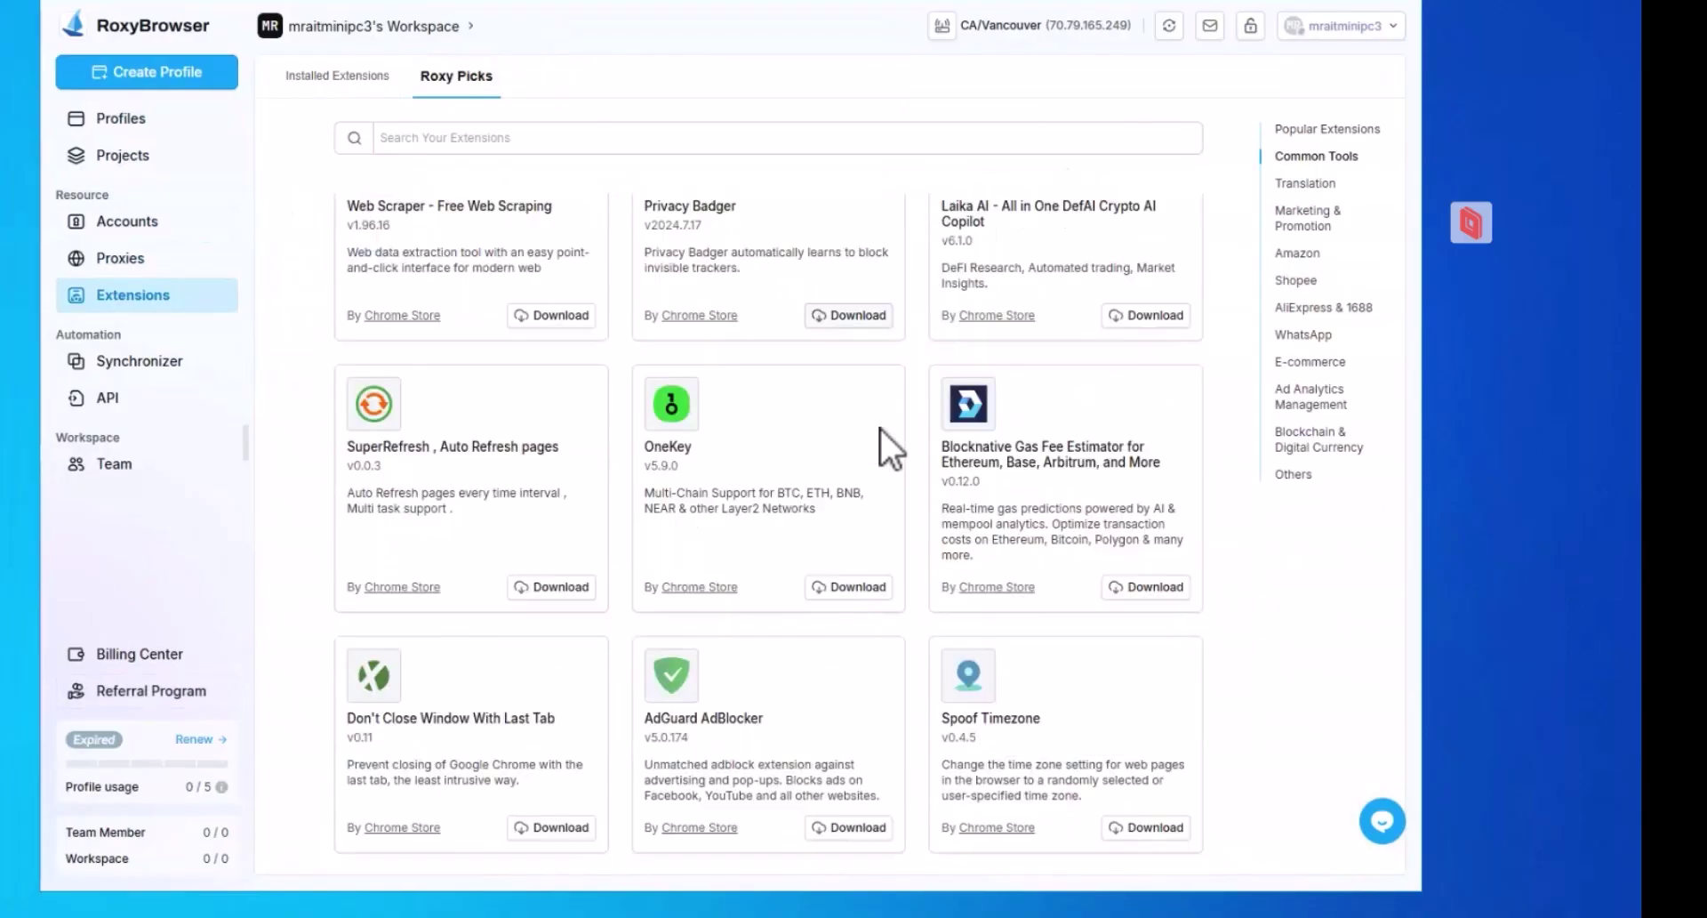
click(331, 78)
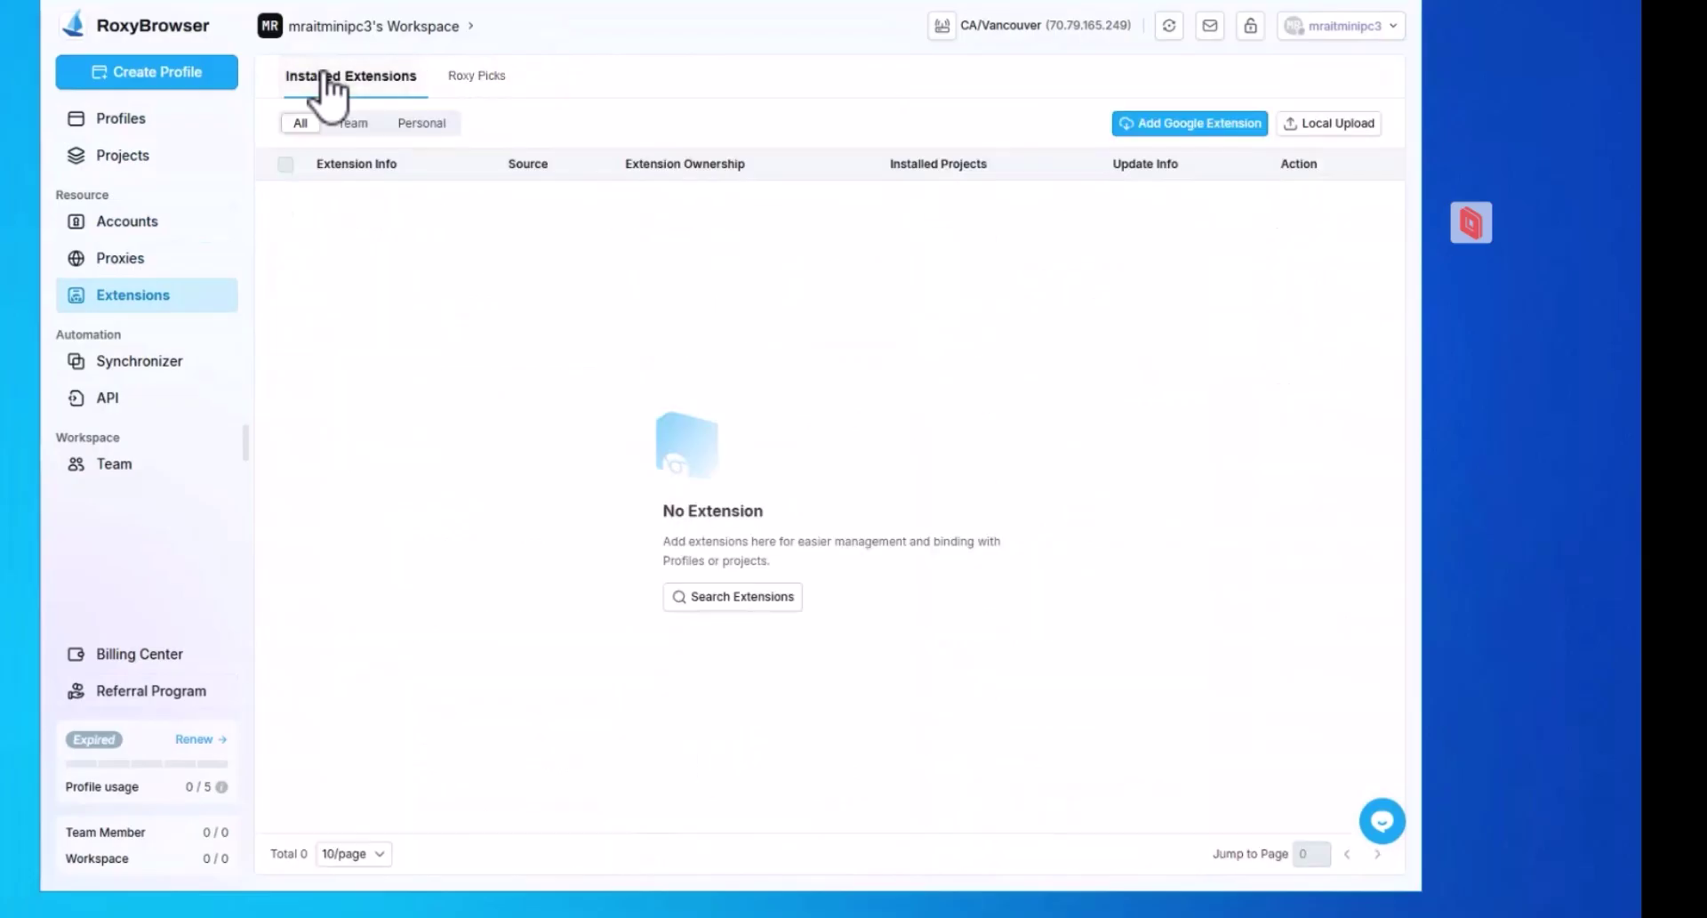
click(1240, 126)
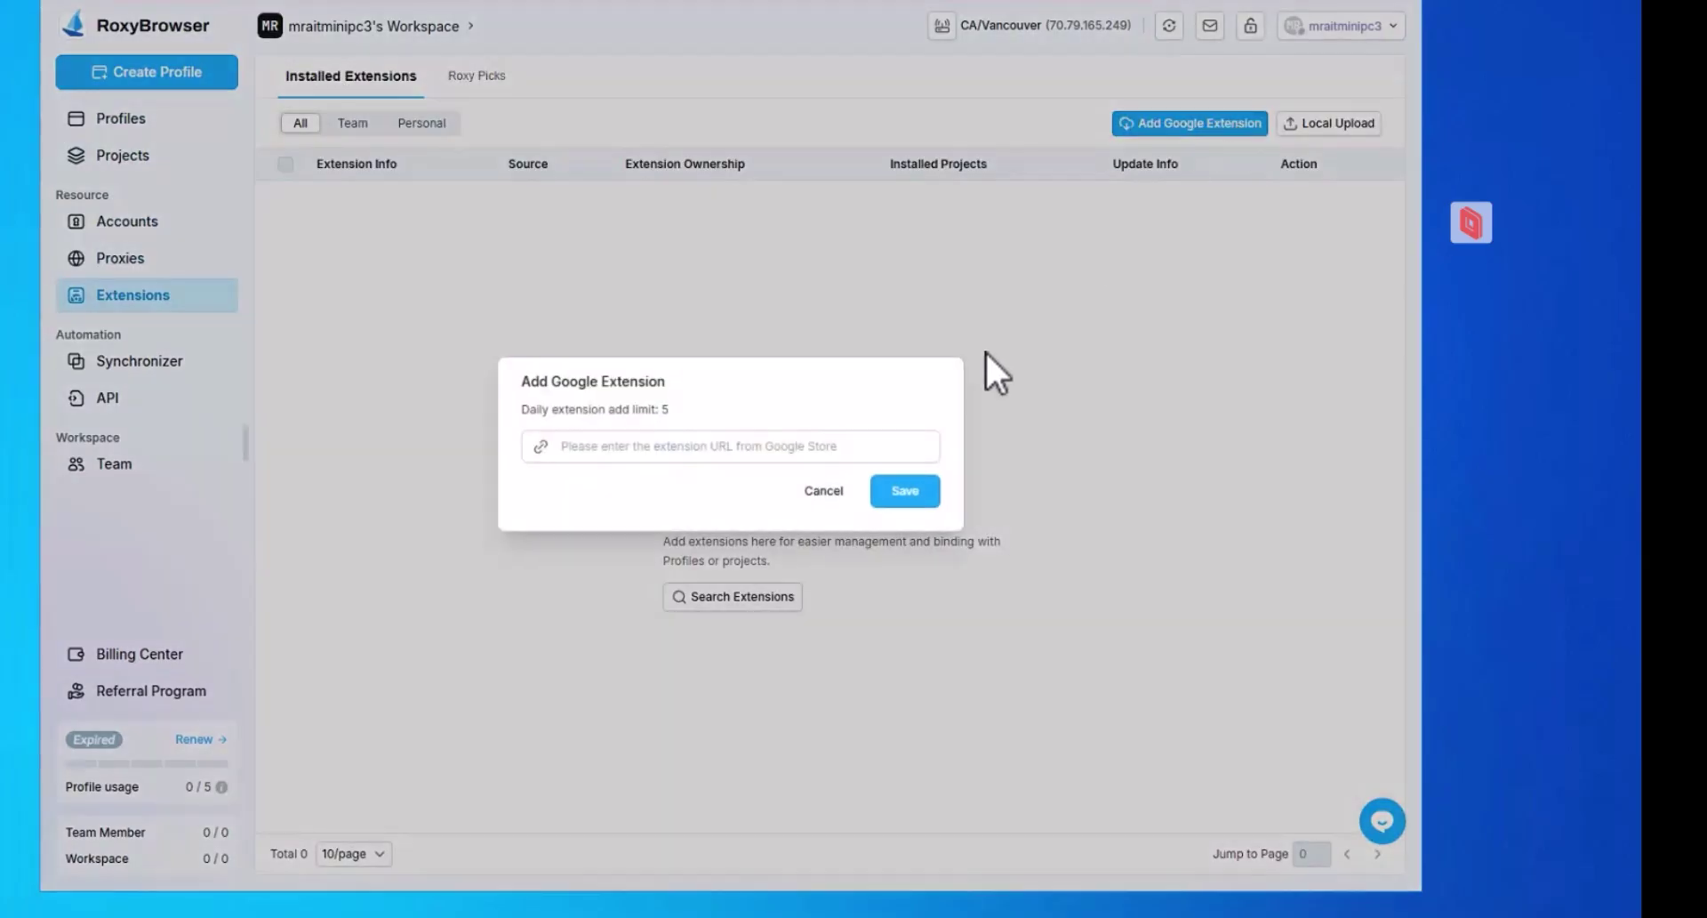
click(874, 450)
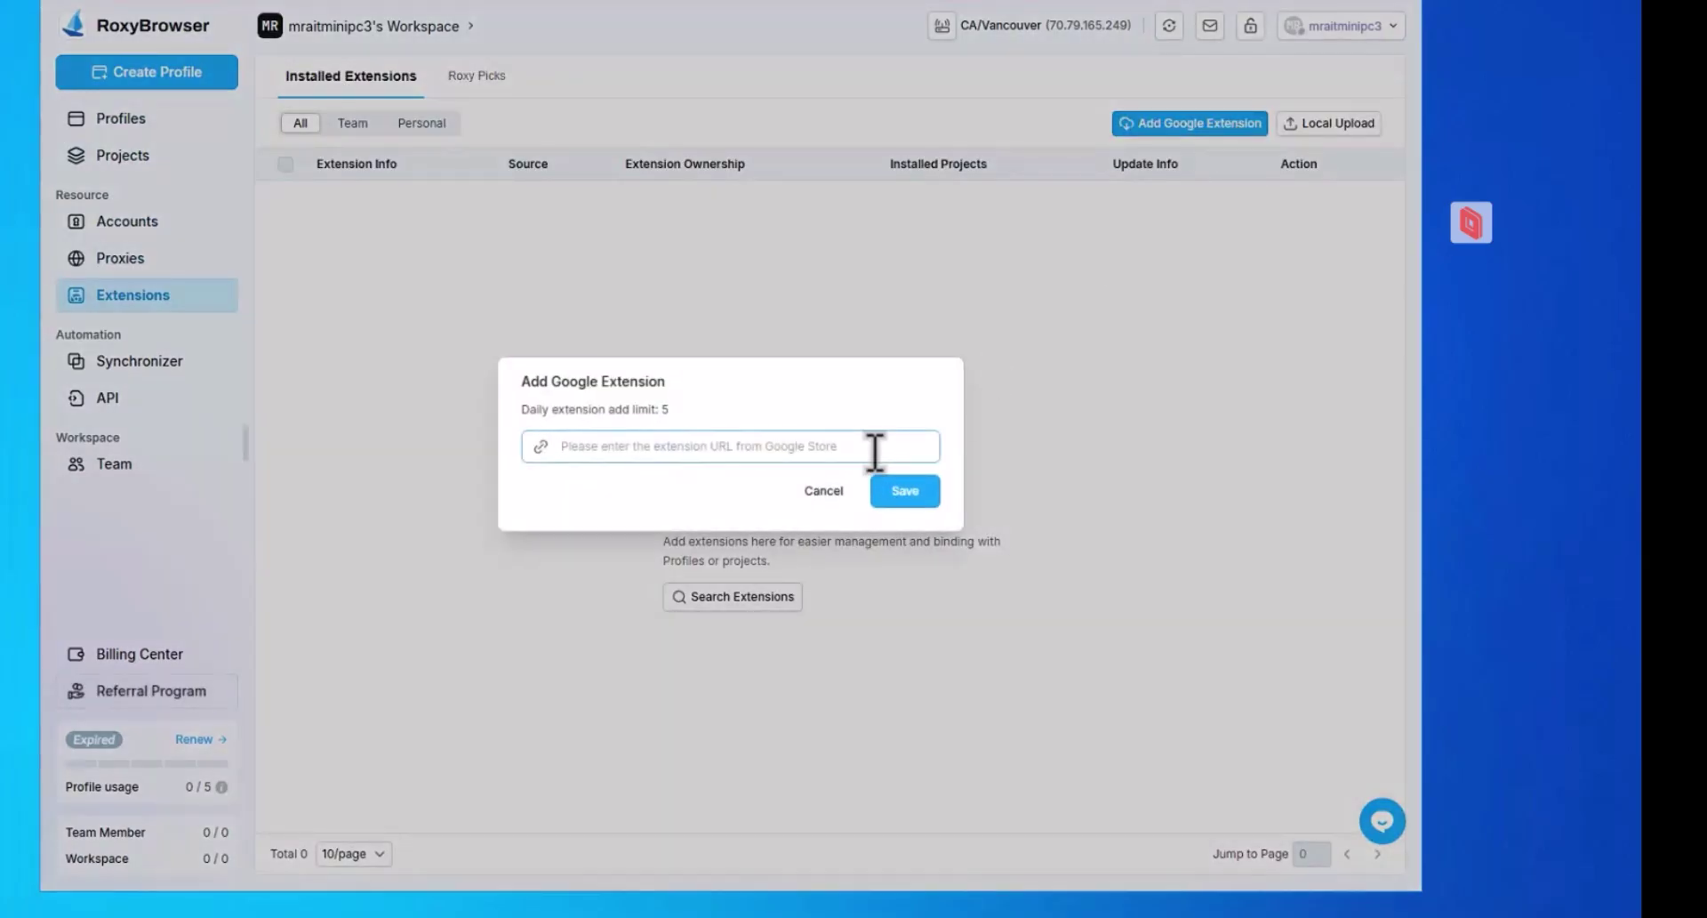
click(837, 494)
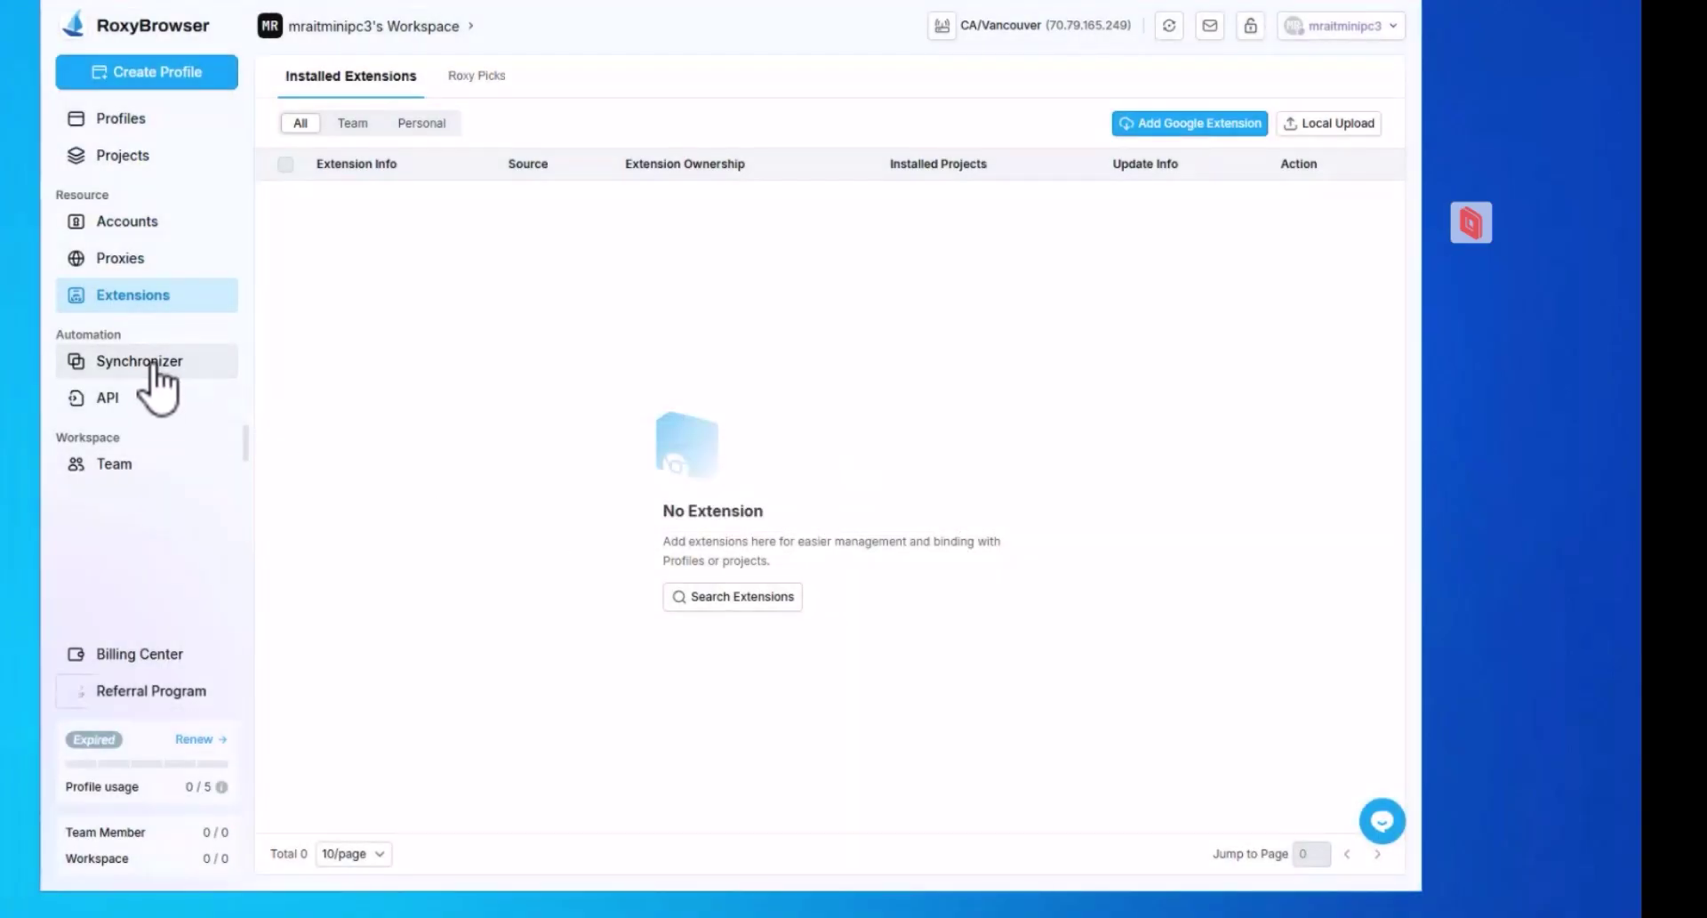
View the feature description of the Synchronizer and open the API settings.
mouse_move(153, 372)
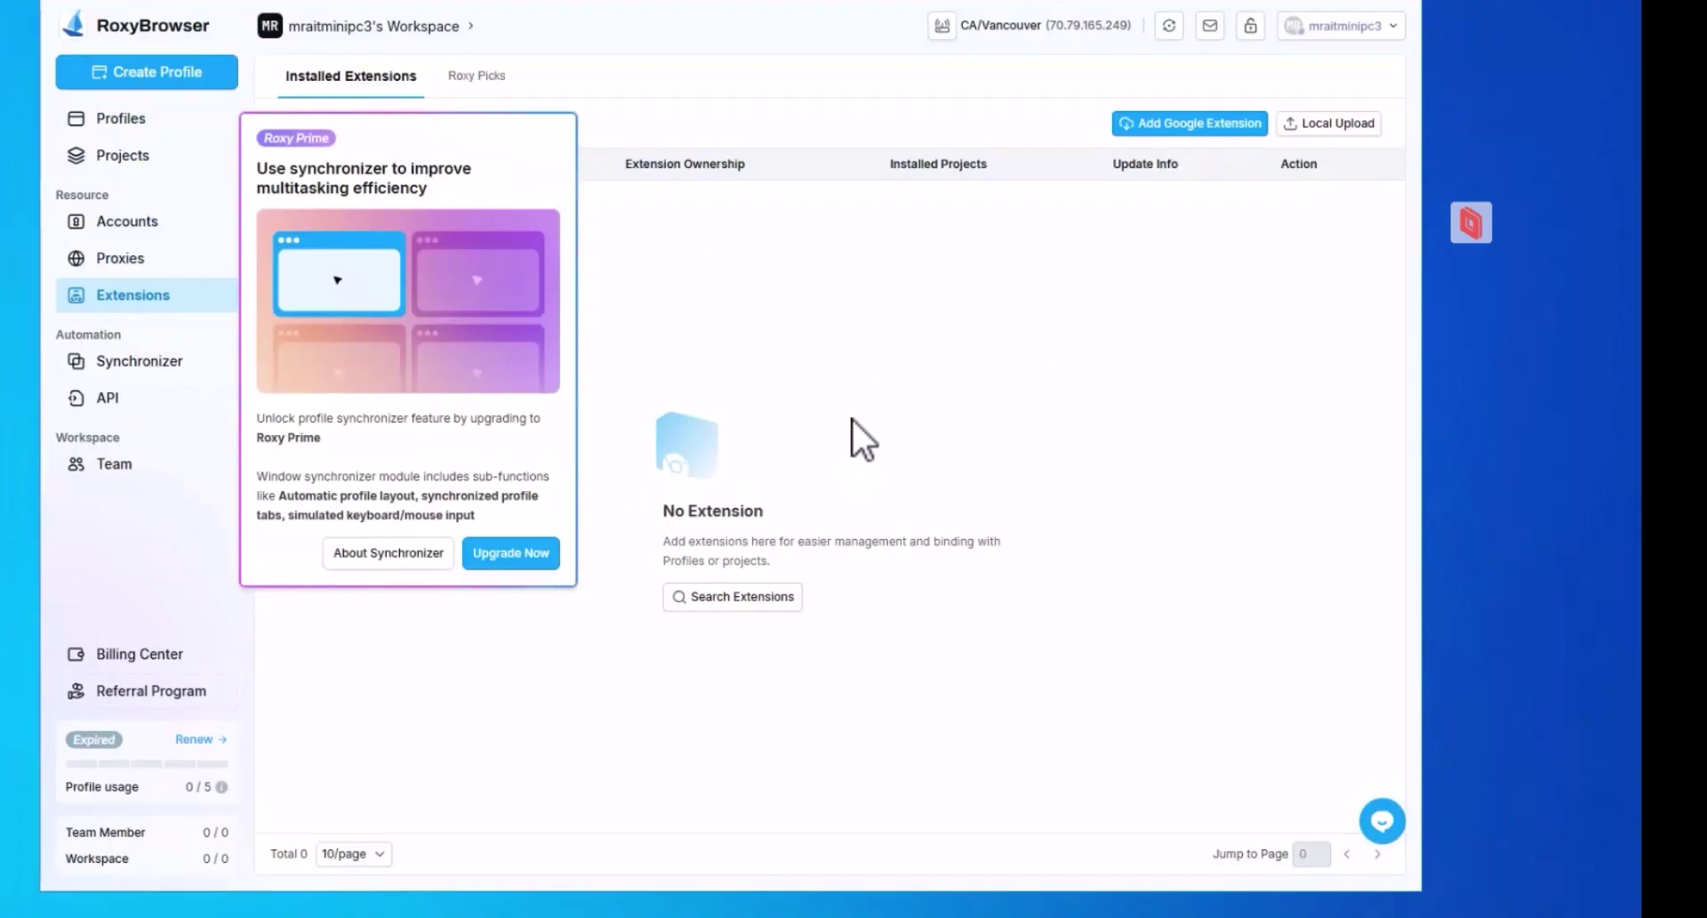
click(119, 402)
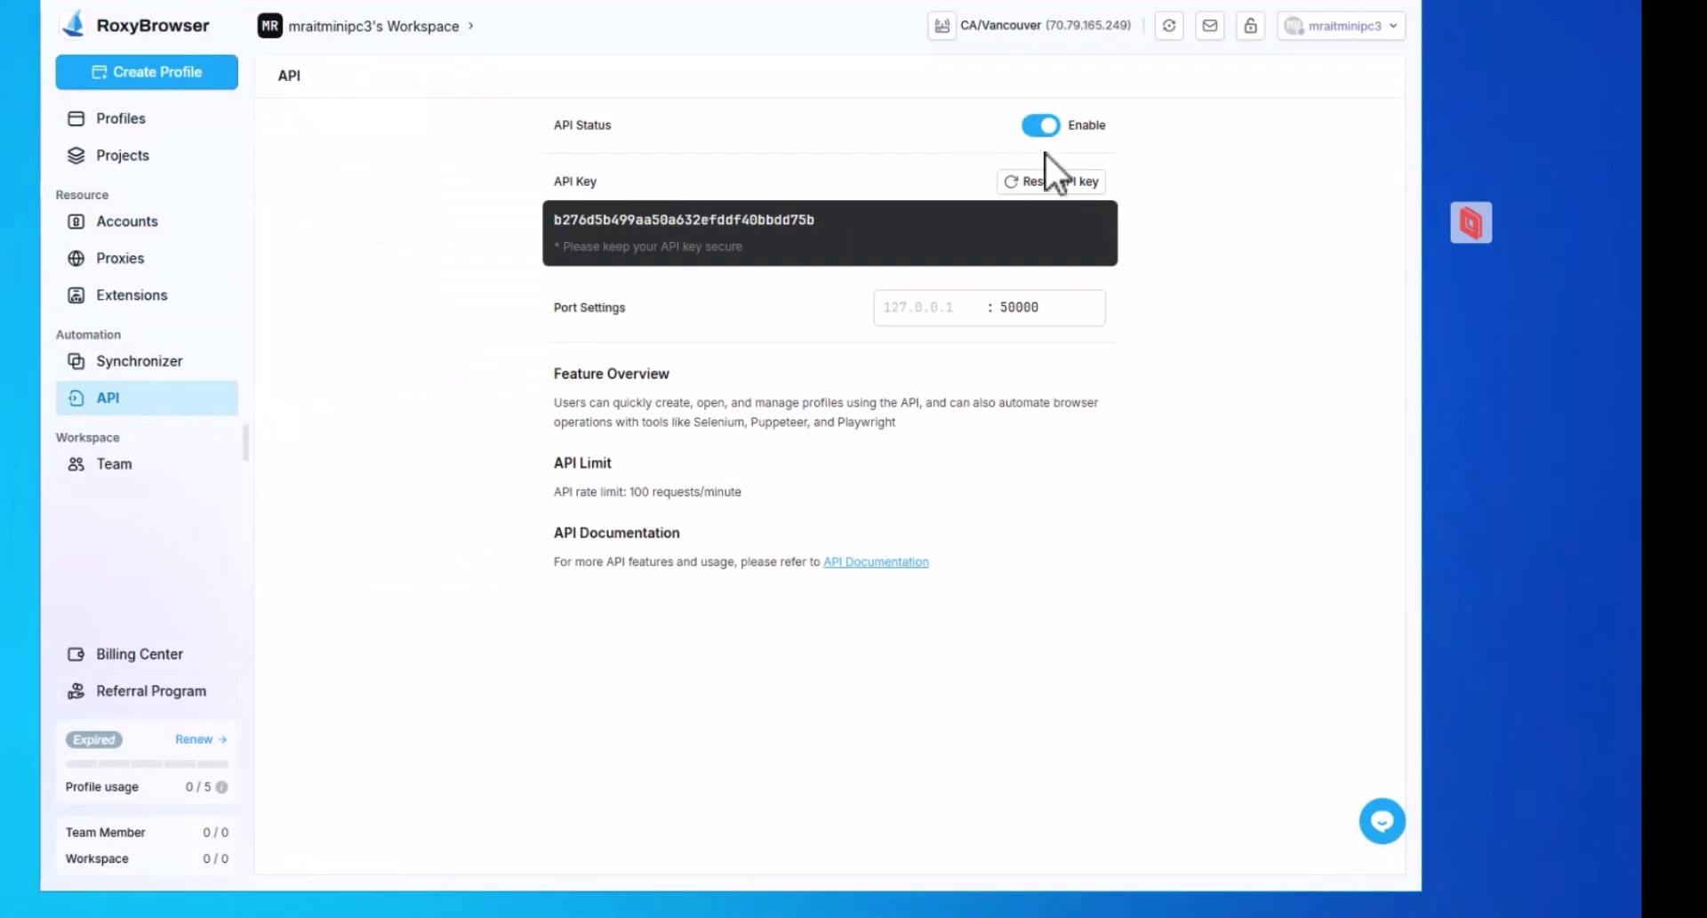
Disable the API status and view the workspace's team members.
click(1044, 127)
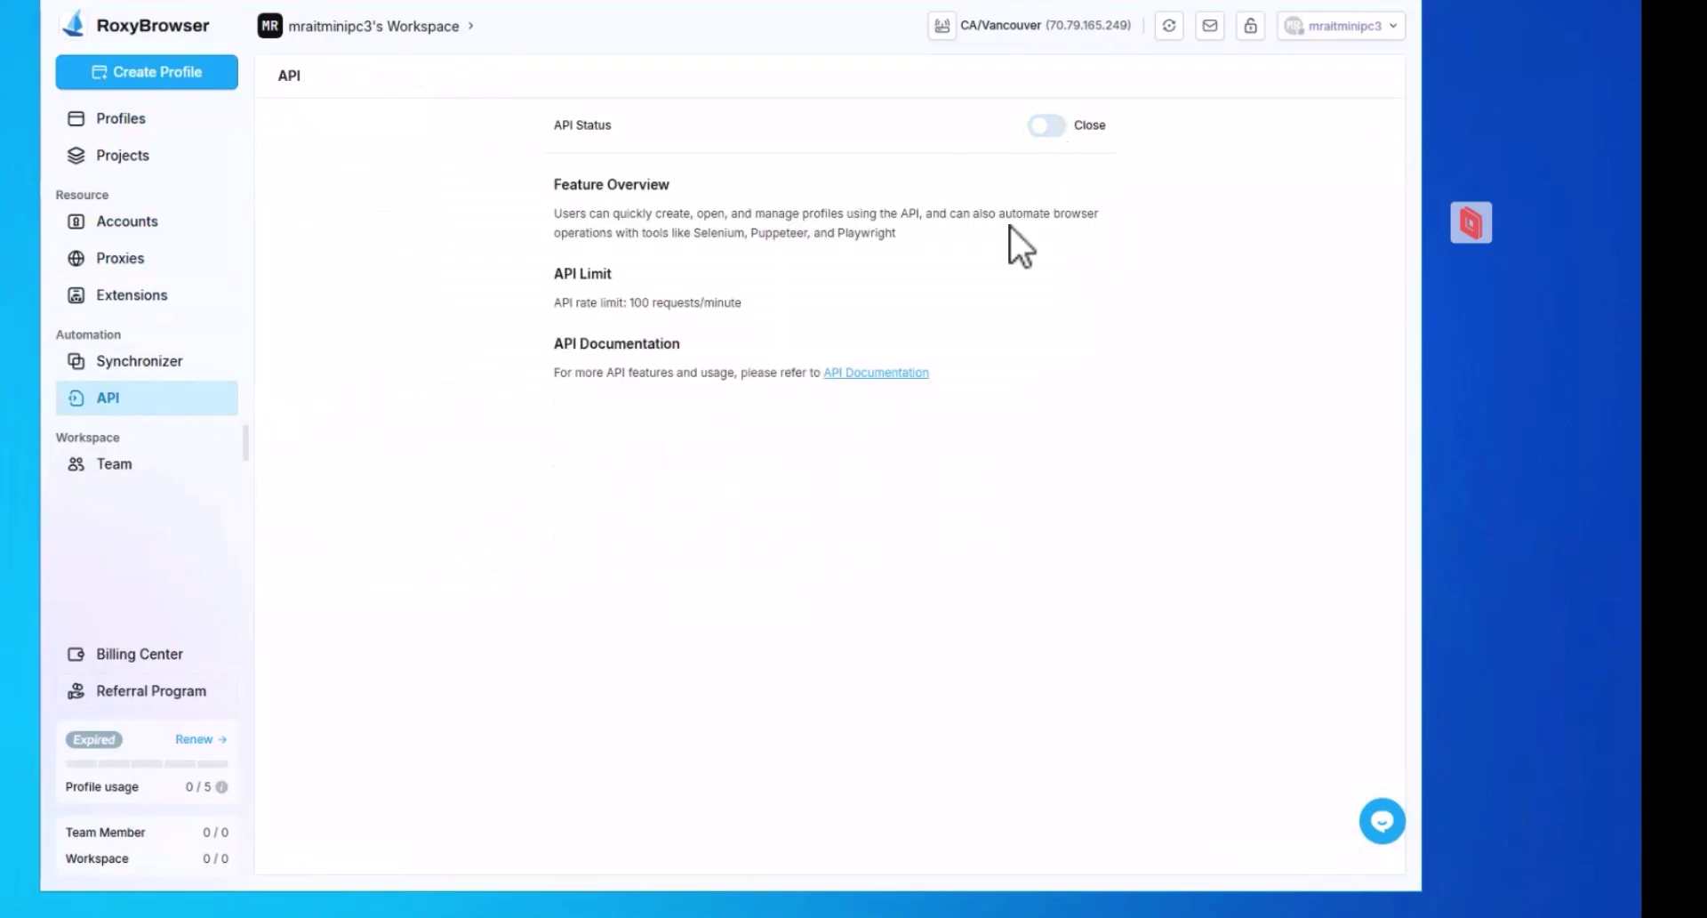
click(139, 473)
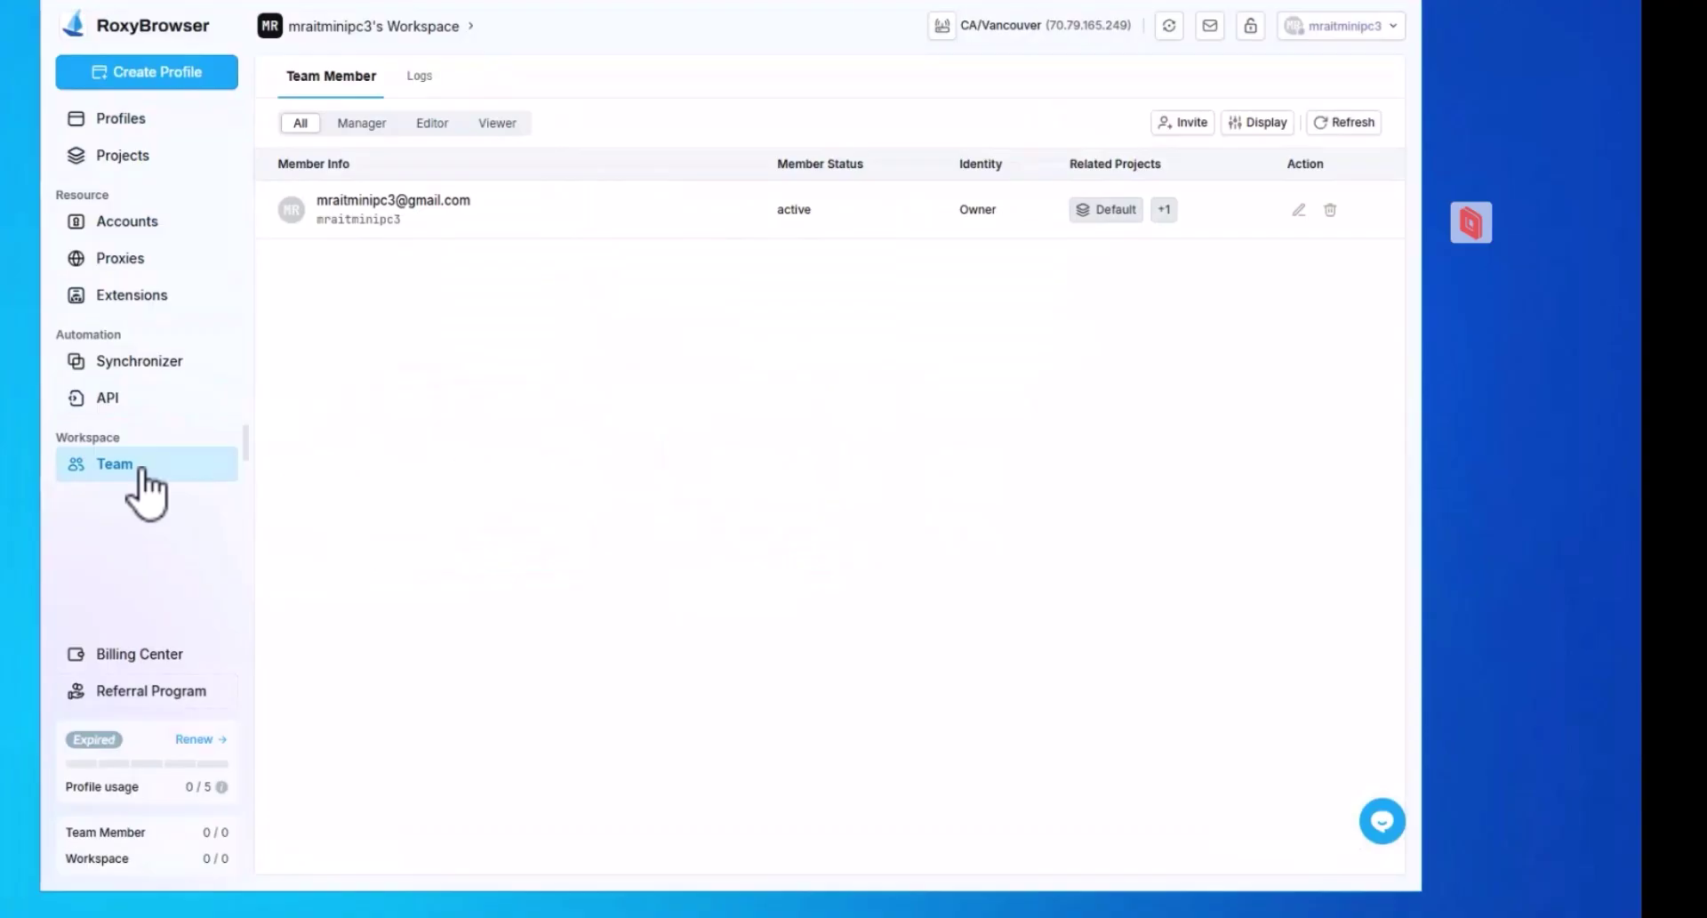
Review the service plan and wallet in the Billing Center, highlighting the plan's profile allowance.
click(153, 656)
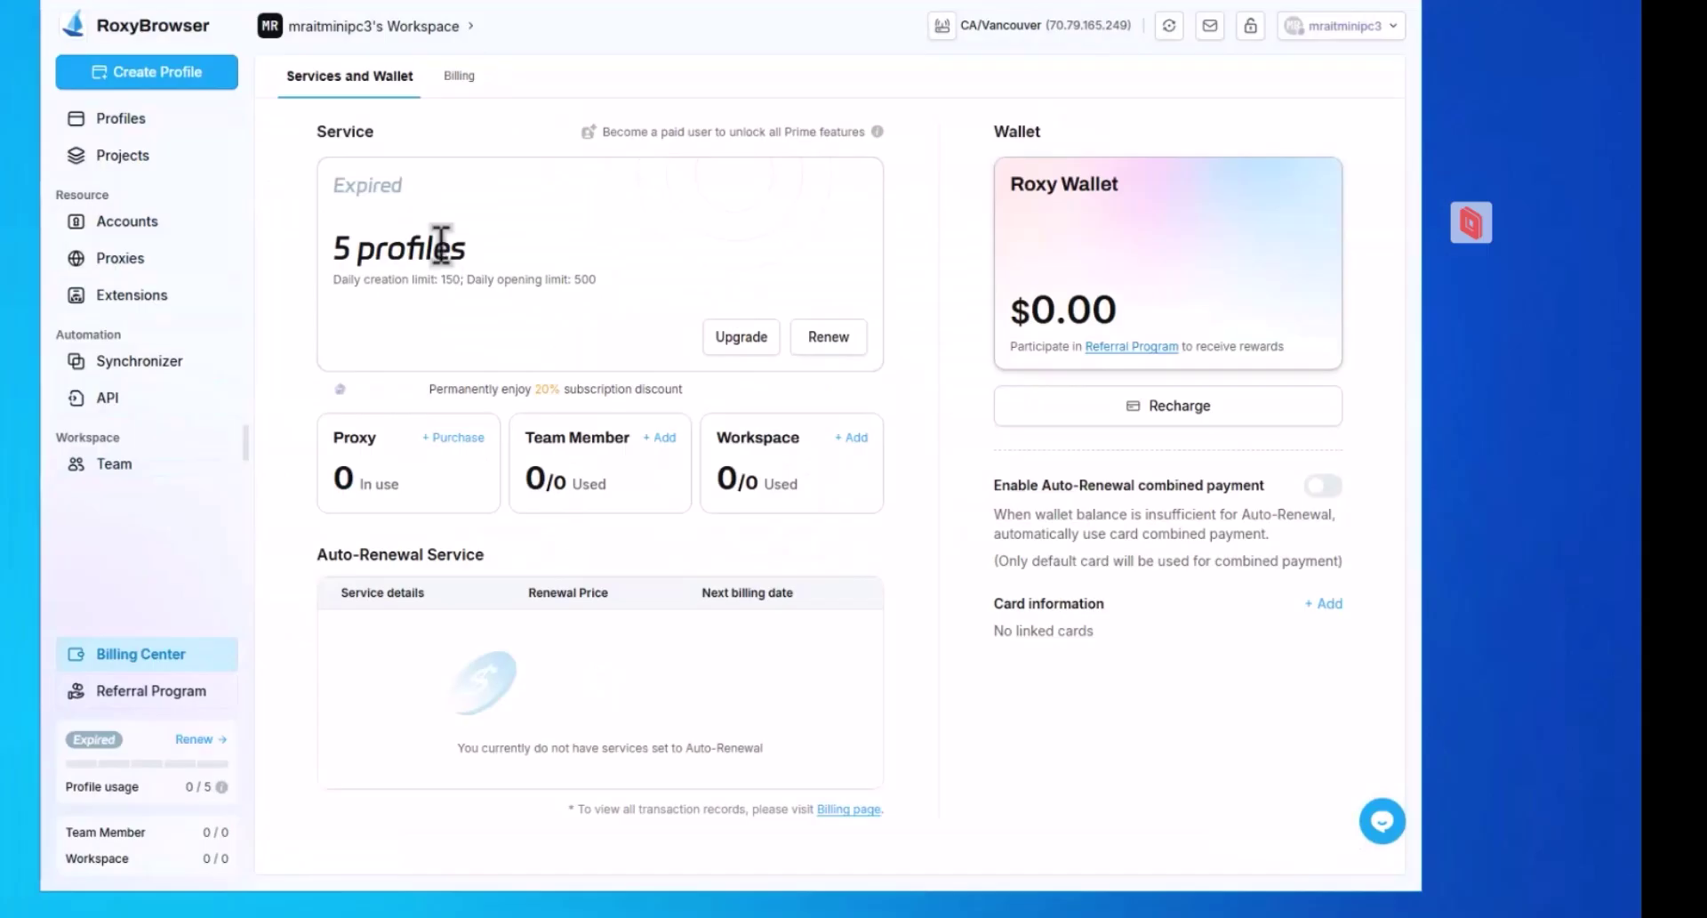
drag(470, 249, 338, 230)
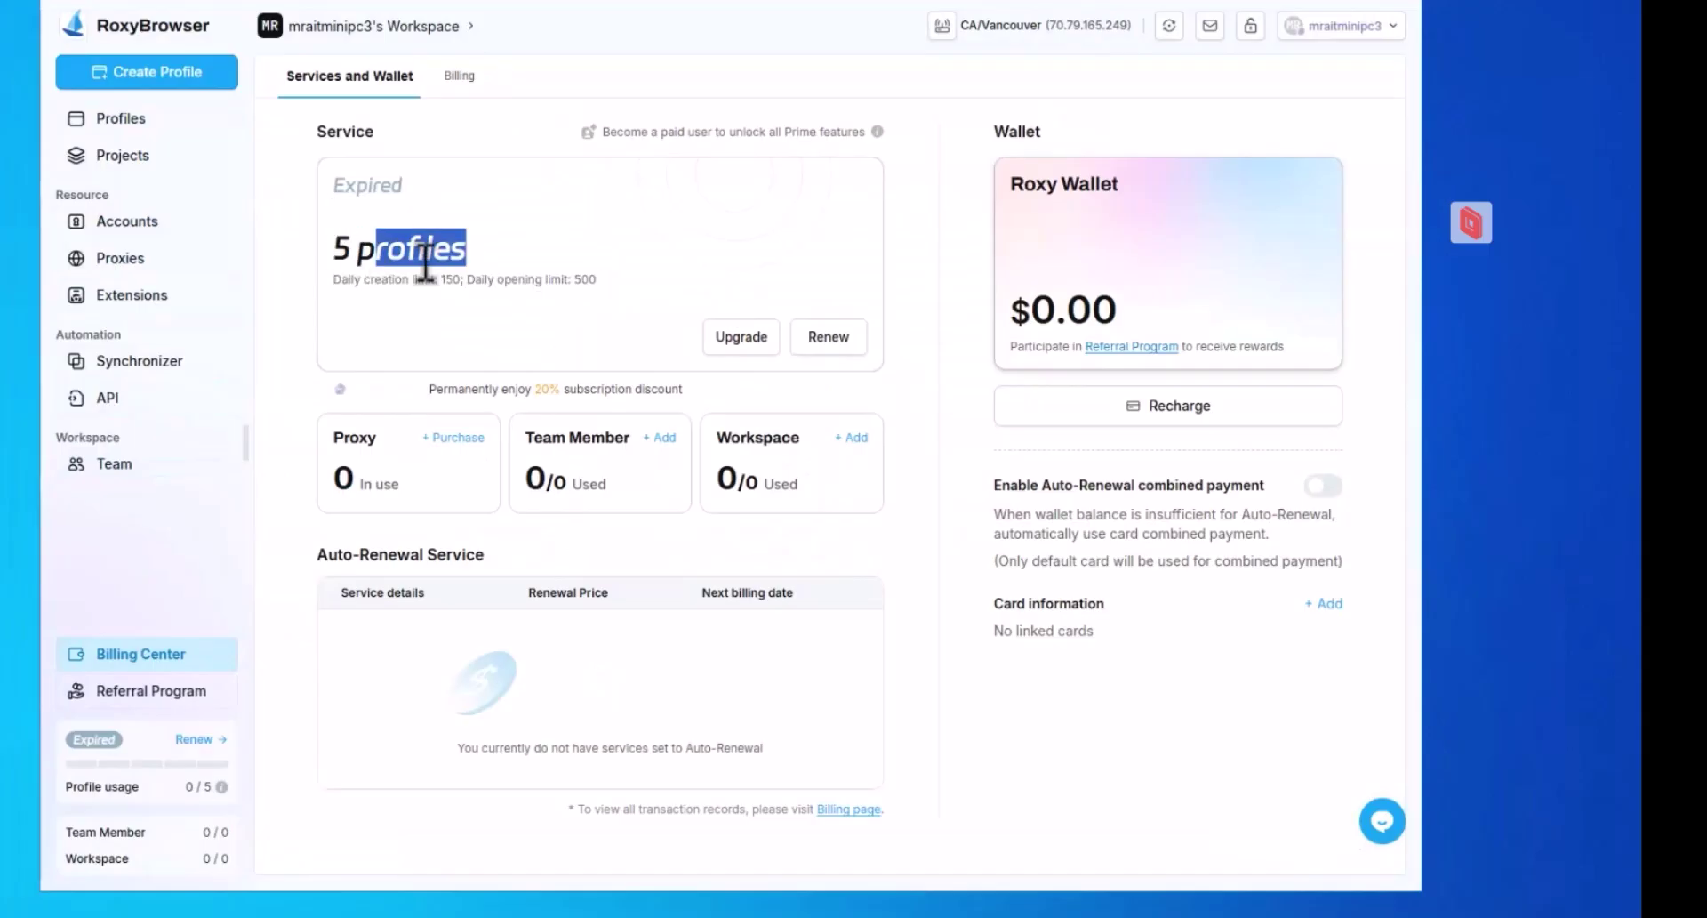
click(552, 269)
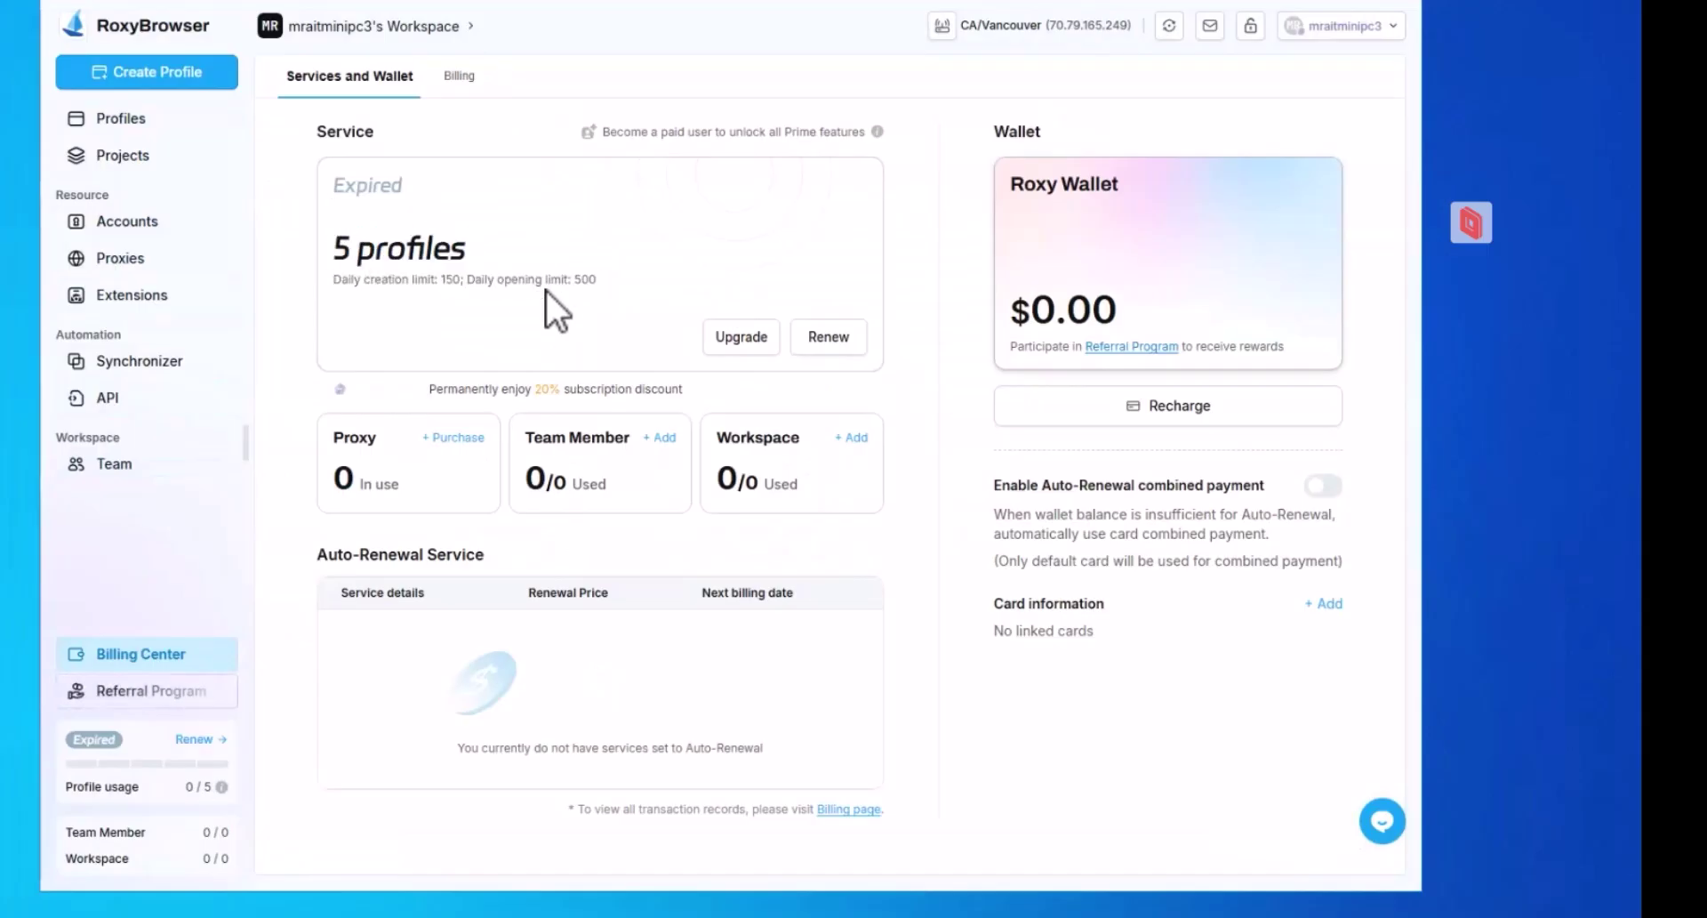
Open the plan upgrade options and examine the Basic plan's actual monthly price for 10 profiles.
click(737, 337)
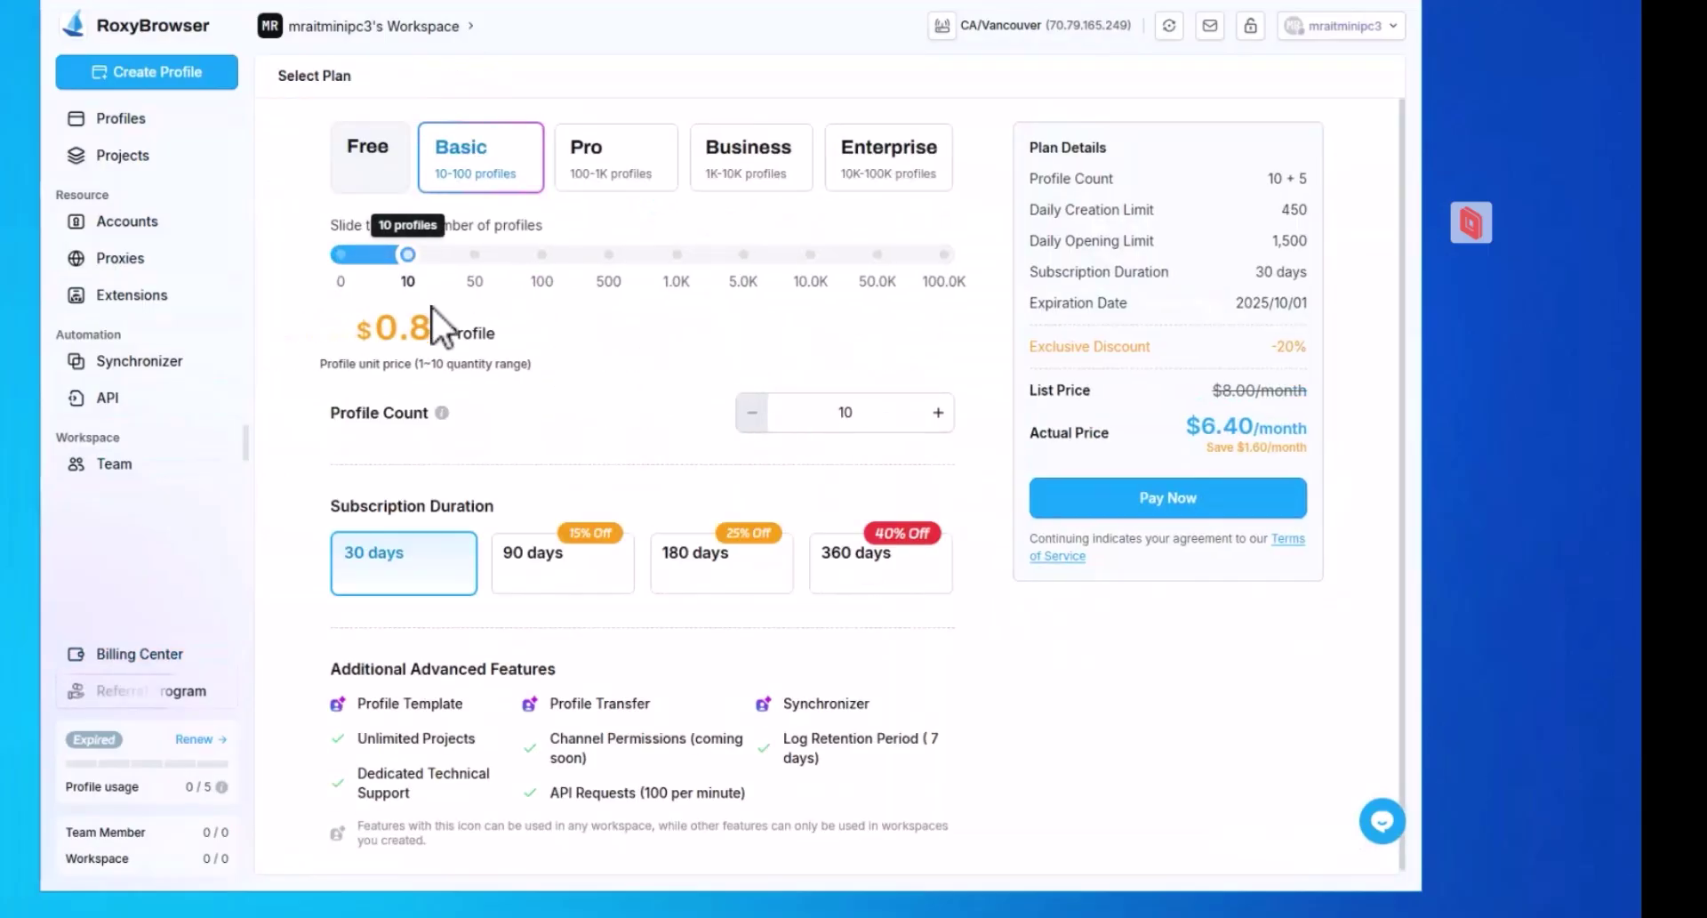
scroll(471, 573, down, 1)
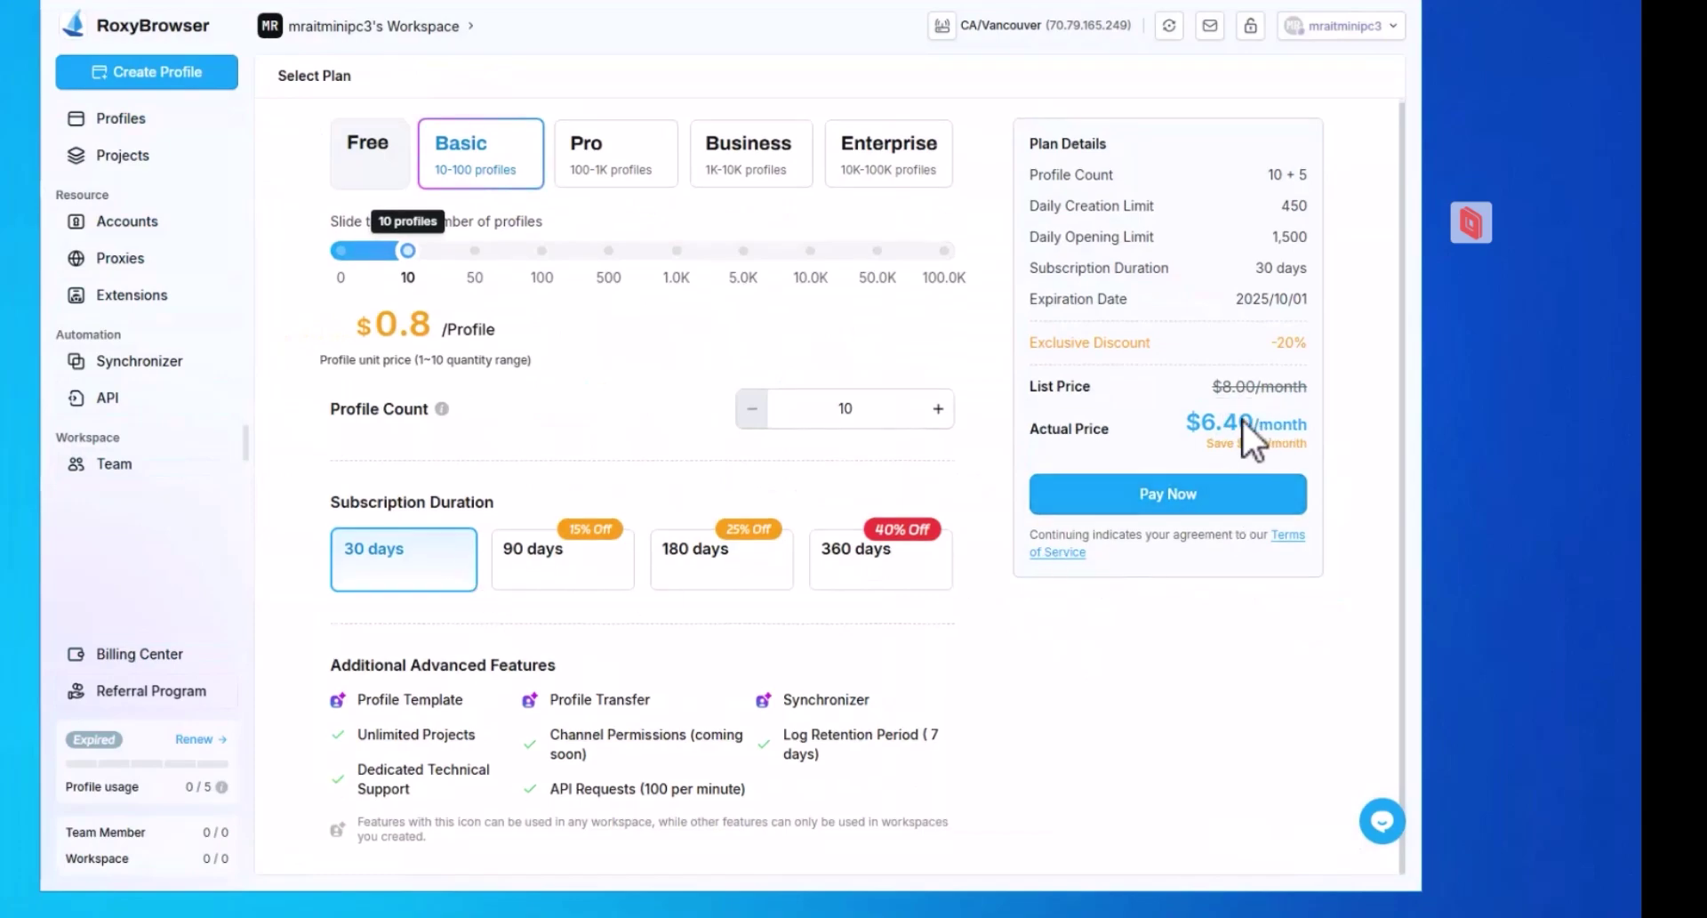
drag(1254, 424, 1200, 420)
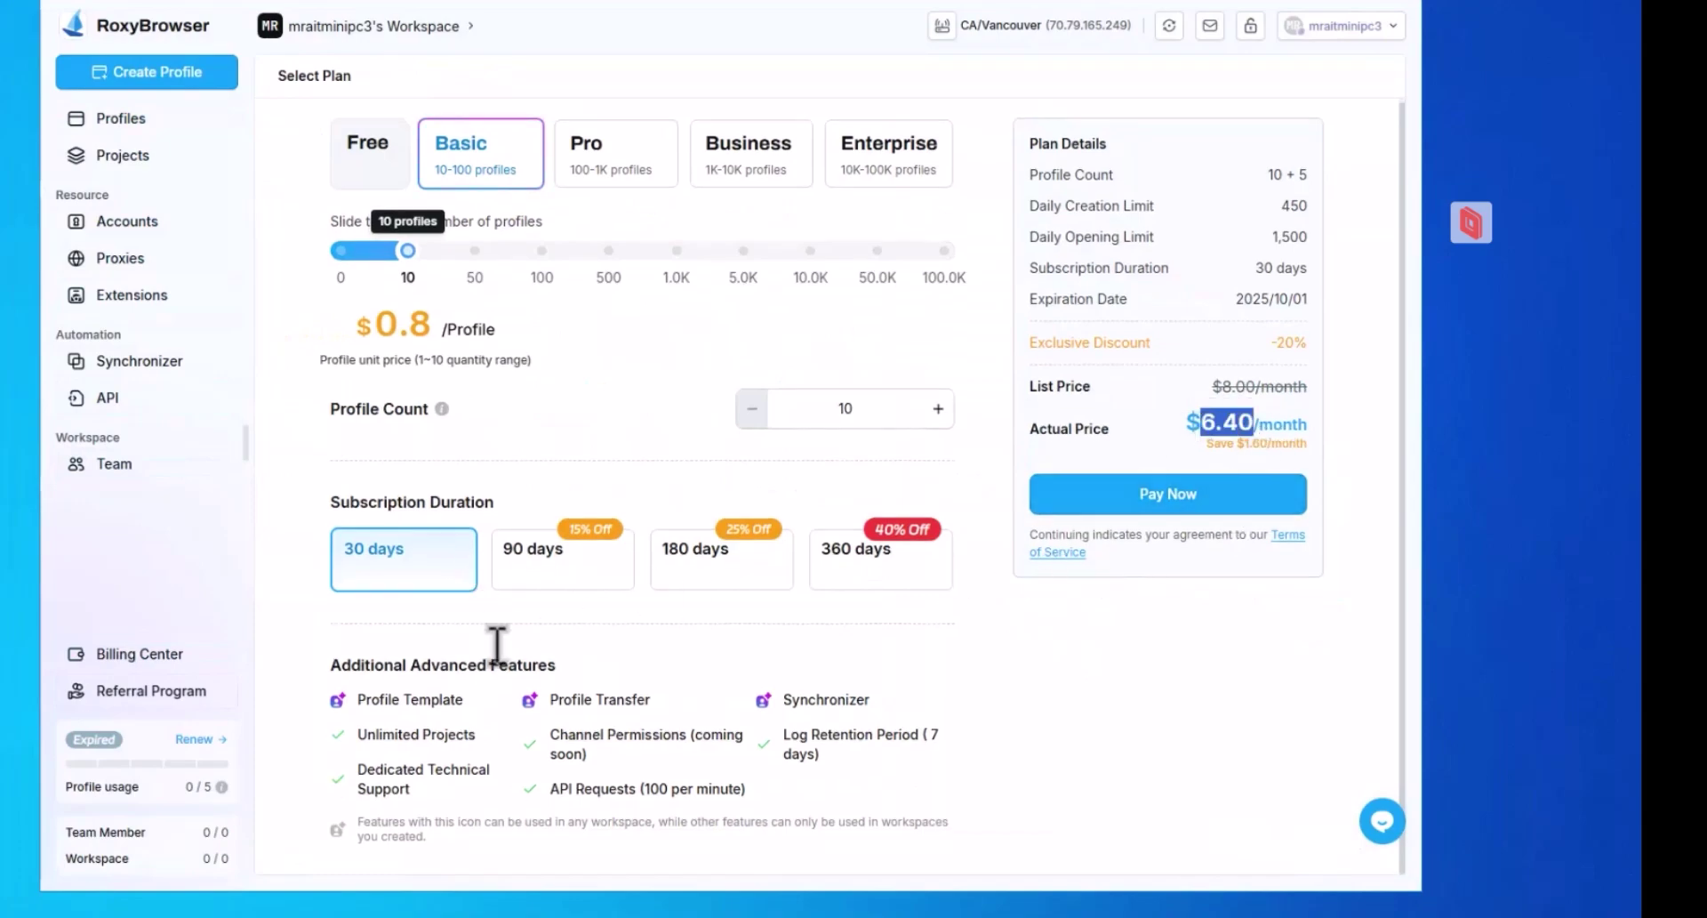
Compare the Basic plan's 90, 180 and 360 days subscription durations, highlighting the subscription discount for 360 days.
click(544, 589)
click(781, 580)
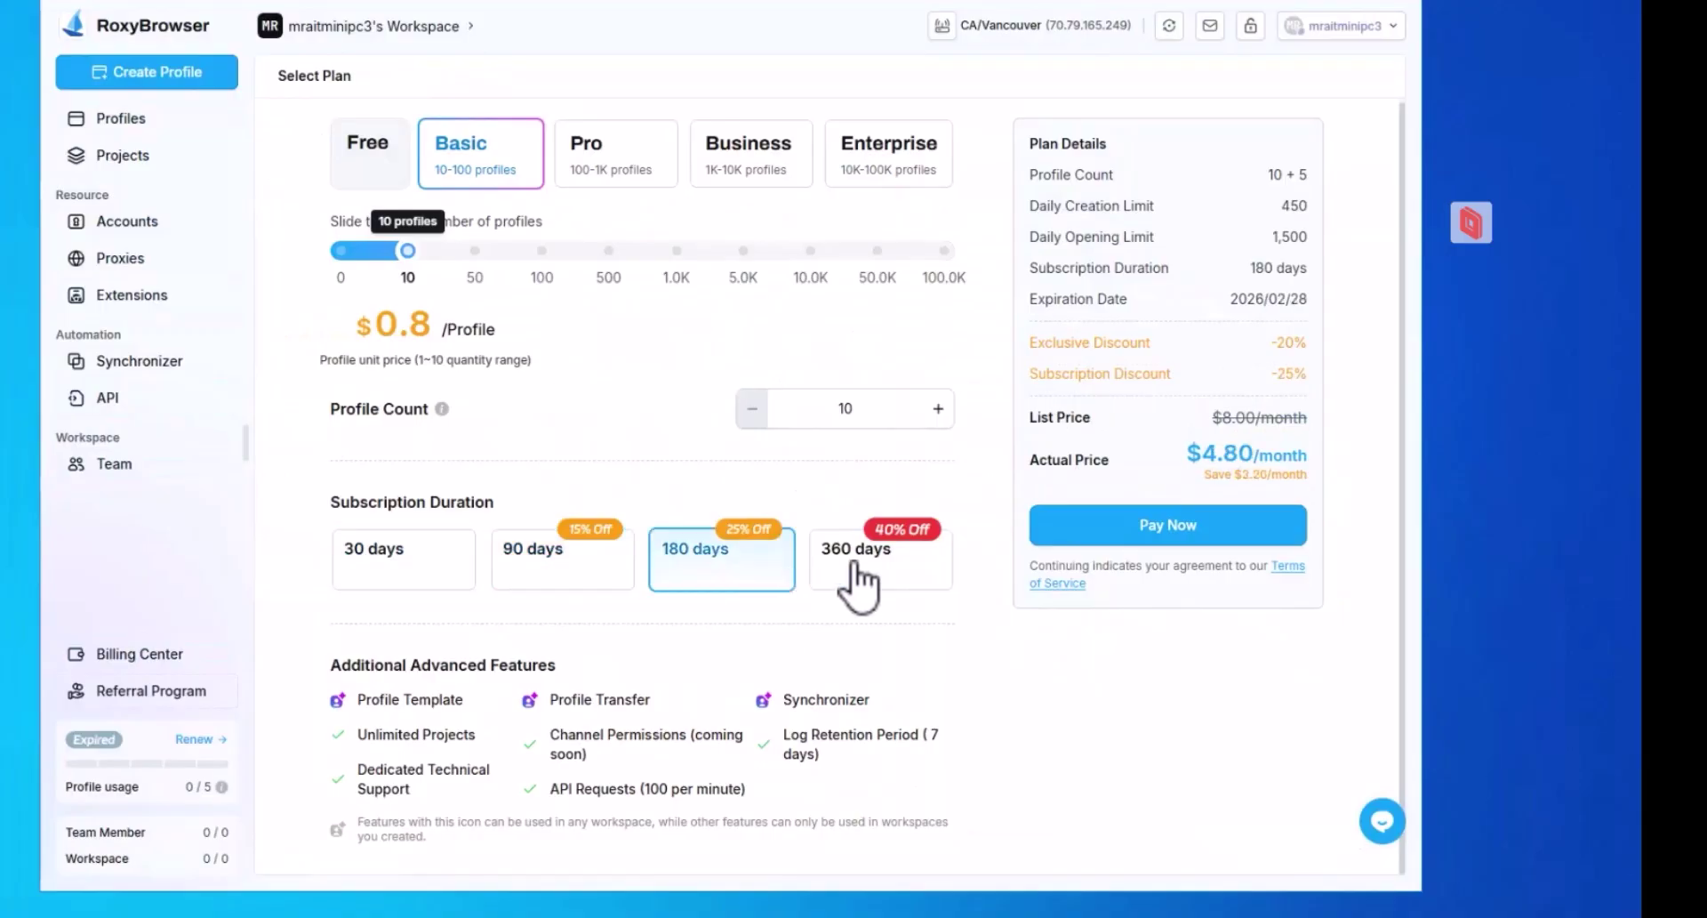
click(861, 582)
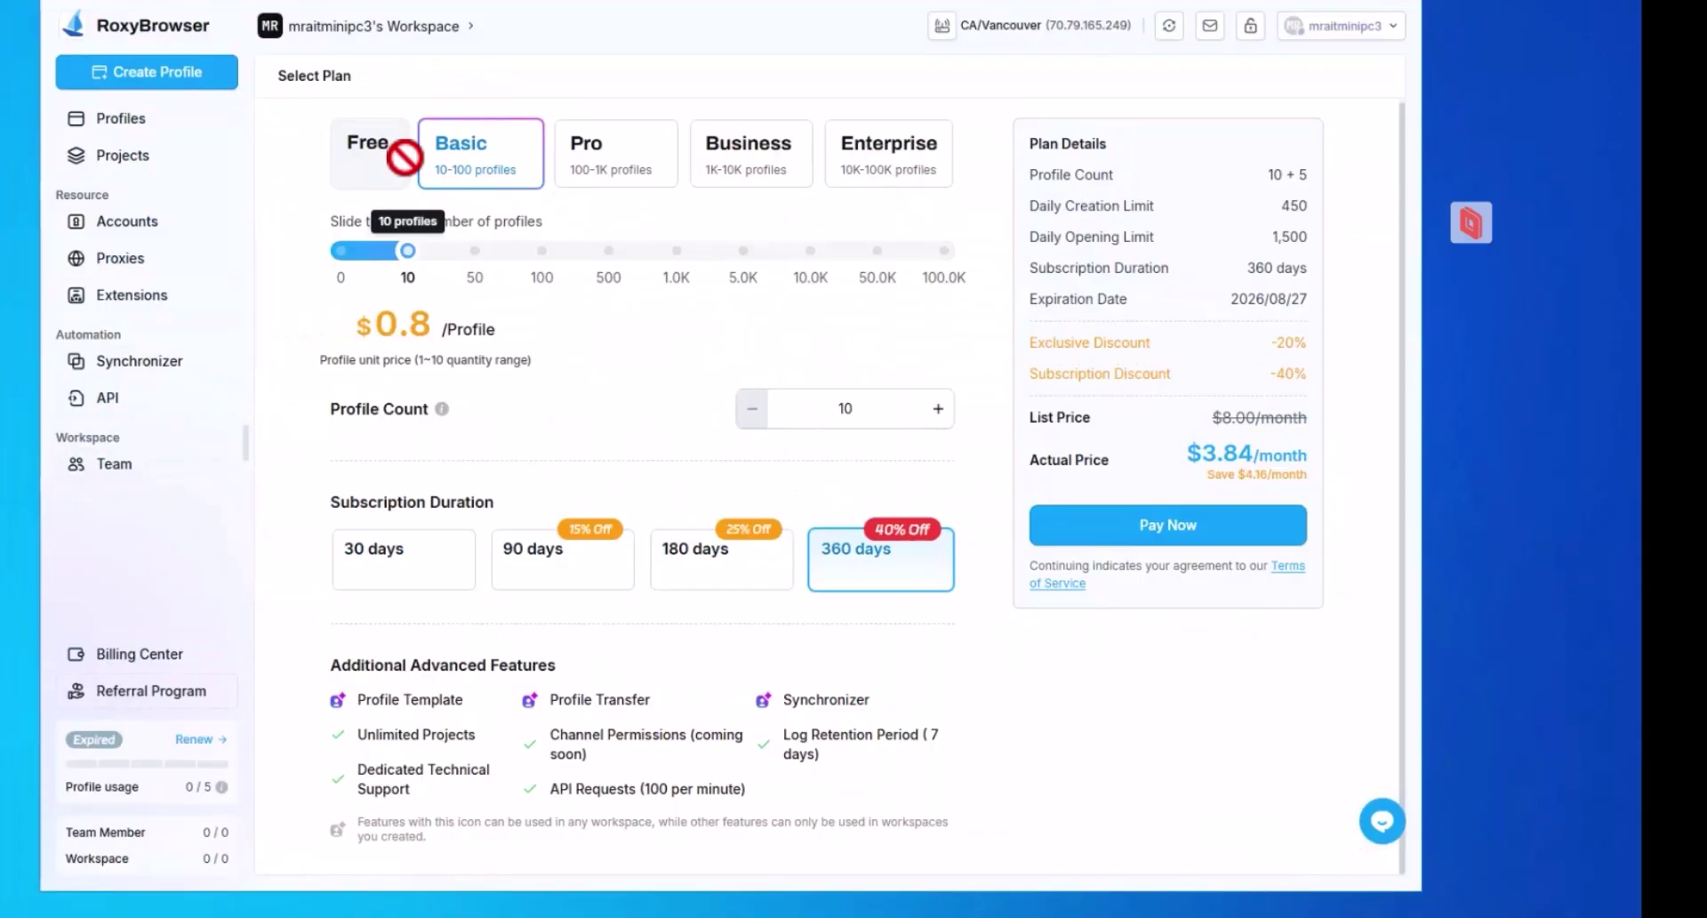
mouse_move(1273, 360)
mouse_down()
mouse_move(1285, 381)
mouse_move(1208, 348)
mouse_move(1285, 347)
mouse_move(1283, 366)
mouse_up()
click(1319, 384)
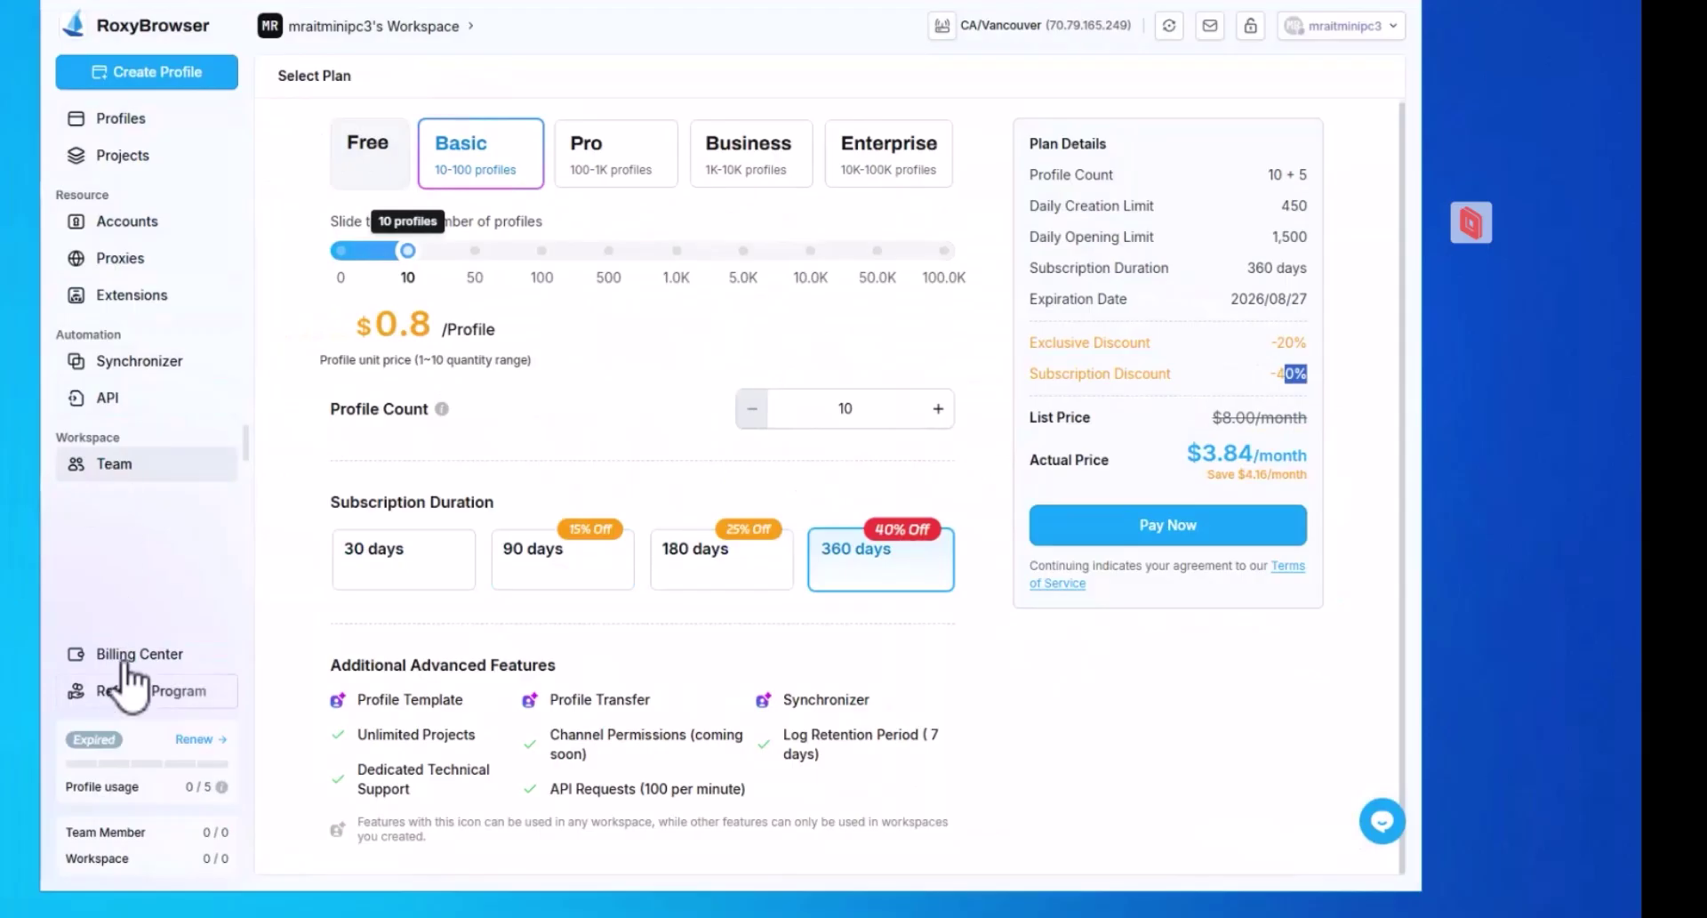
View the Referral Program overview and return to the profiles list.
click(168, 692)
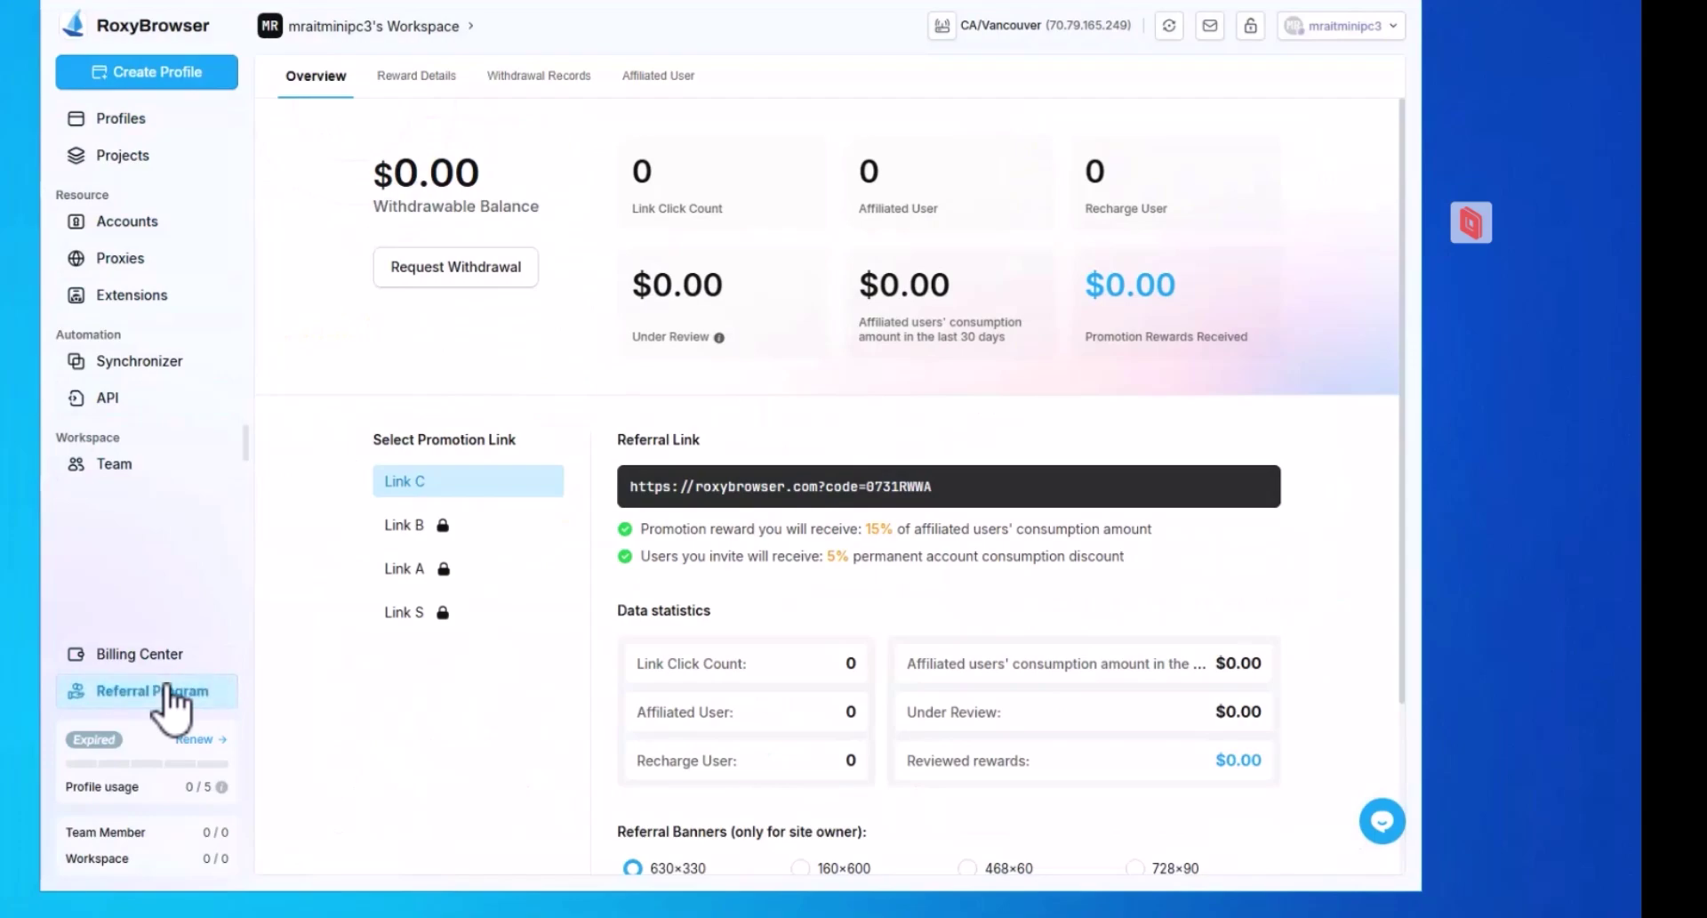
click(160, 124)
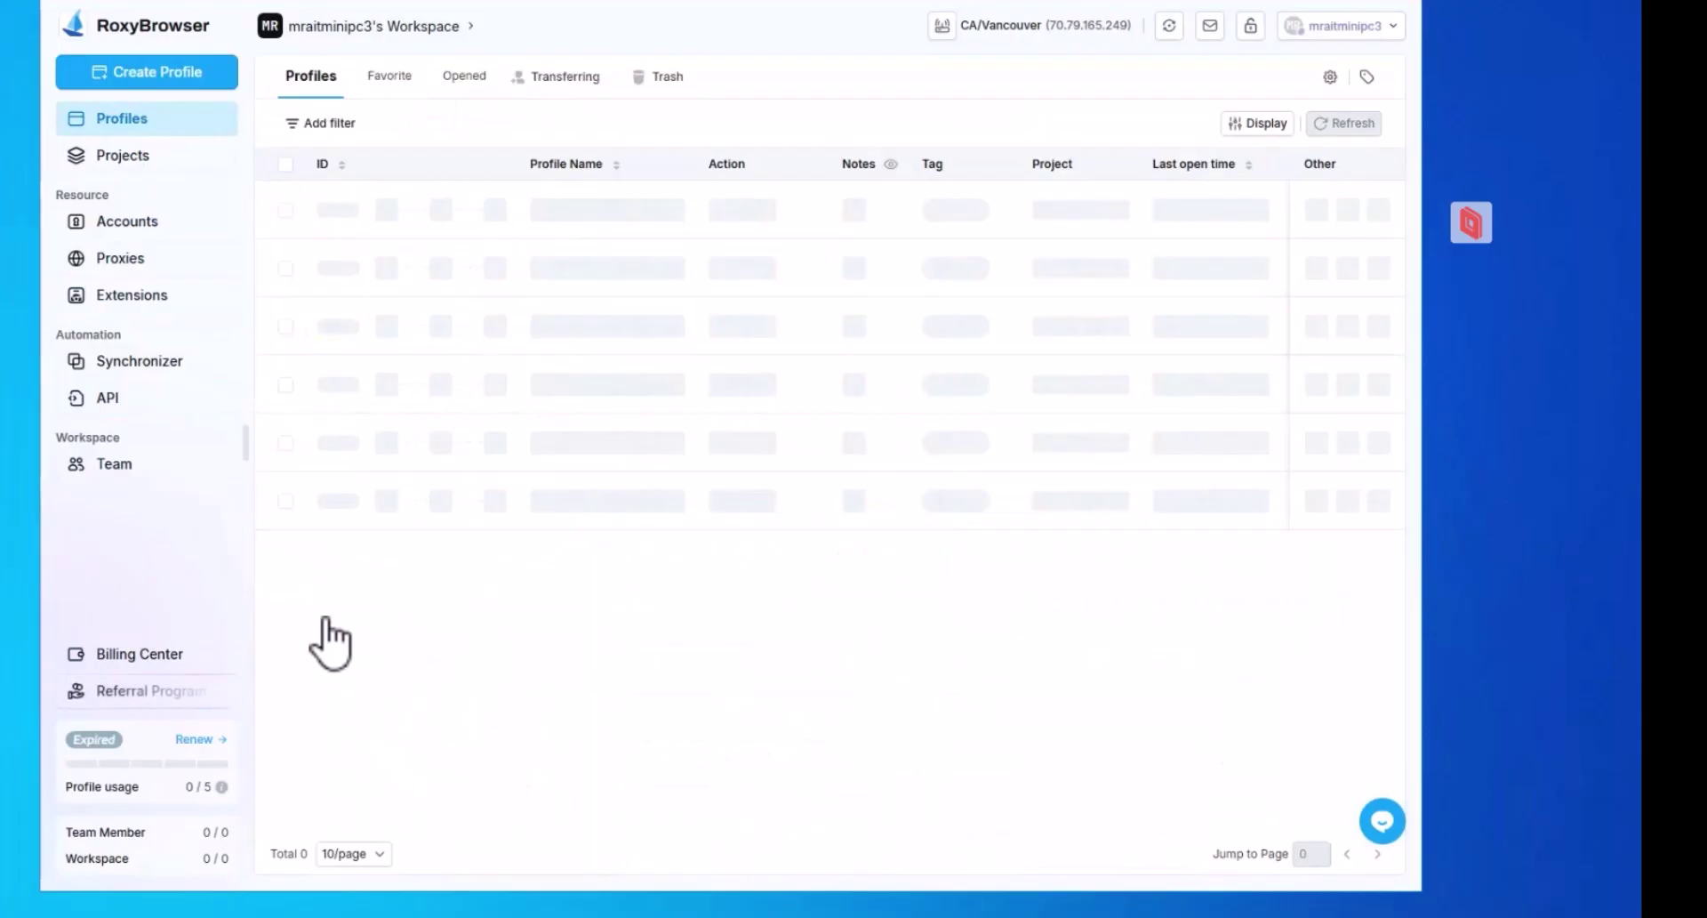